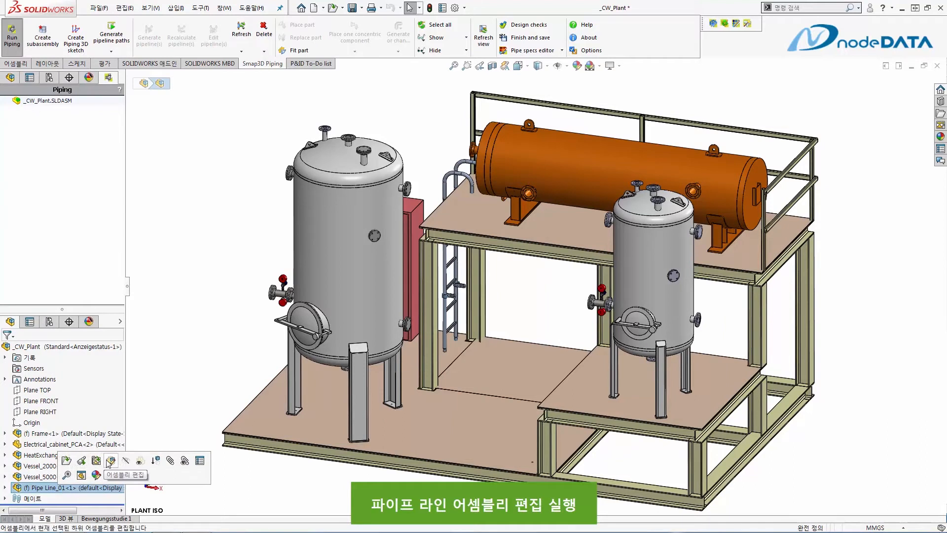
- Edit the Pipe Line_01 subassembly within the plant assembly and start a new piping 3D sketch
{"action": "left_click", "coordinate": [110, 461]}
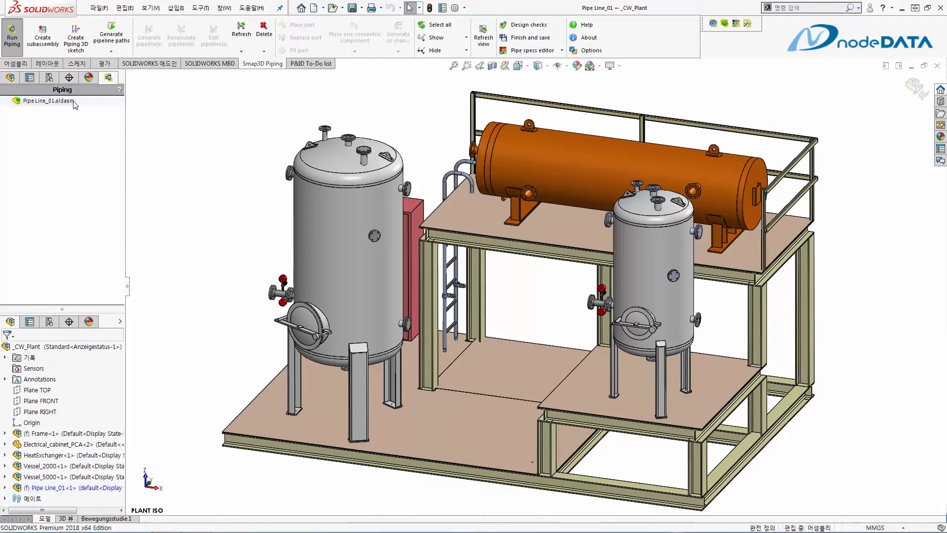
{"action": "left_click", "coordinate": [76, 37]}
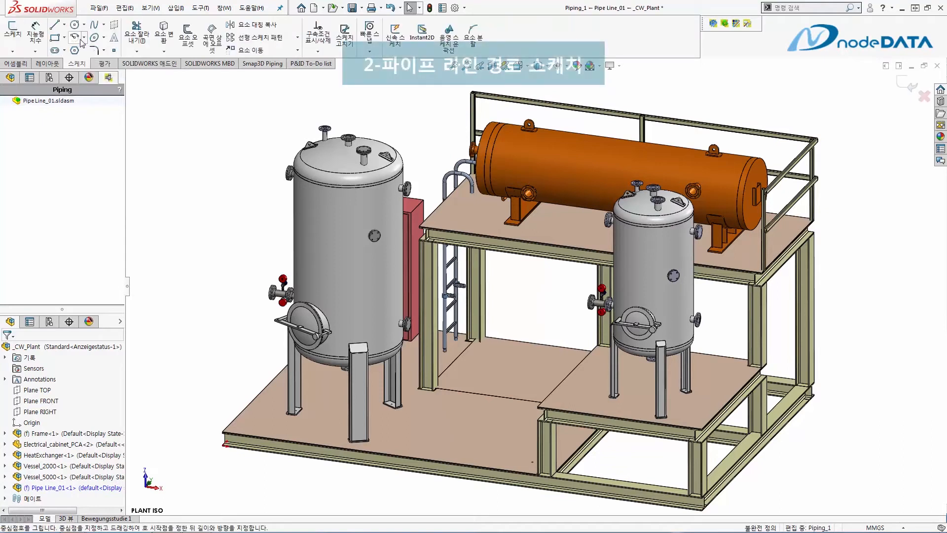
- Sketch 3D route lines from the large vessel's central top nozzle straight up, across along the Y axis and back down
{"action": "left_click", "coordinate": [54, 25]}
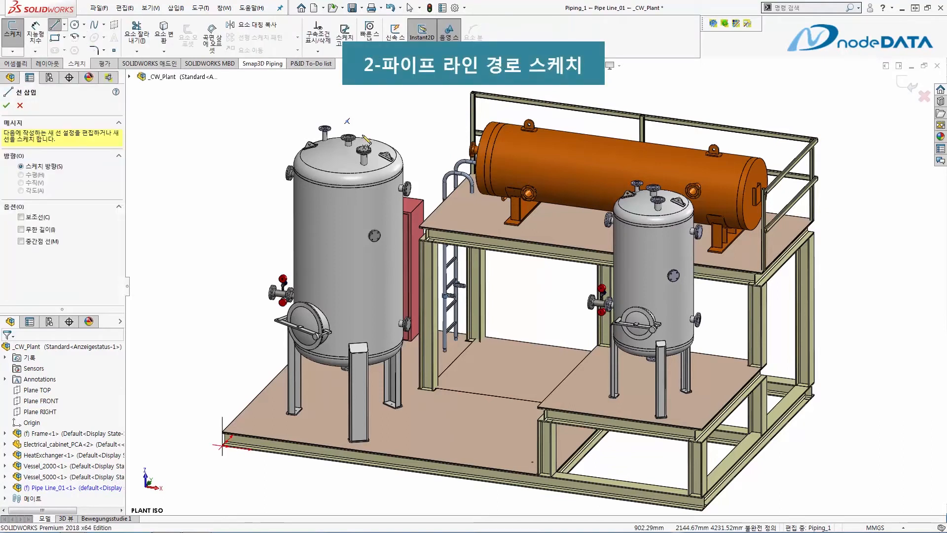
{"action": "scroll", "coordinate": [367, 136], "scroll_direction": "down", "scroll_amount": 5}
{"action": "left_click", "coordinate": [408, 253]}
{"action": "scroll", "coordinate": [444, 162], "scroll_direction": "up", "scroll_amount": 3}
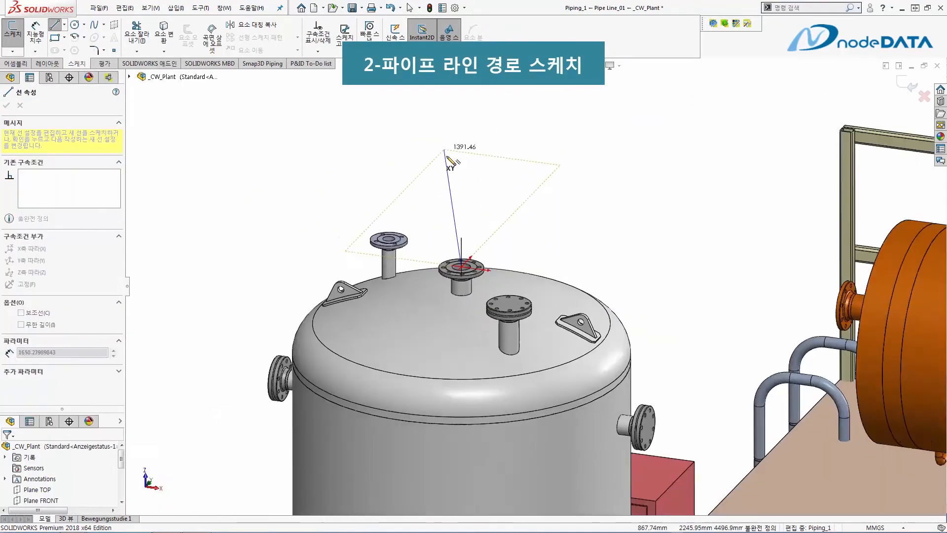
{"action": "left_click", "coordinate": [473, 152]}
{"action": "left_click", "coordinate": [531, 92]}
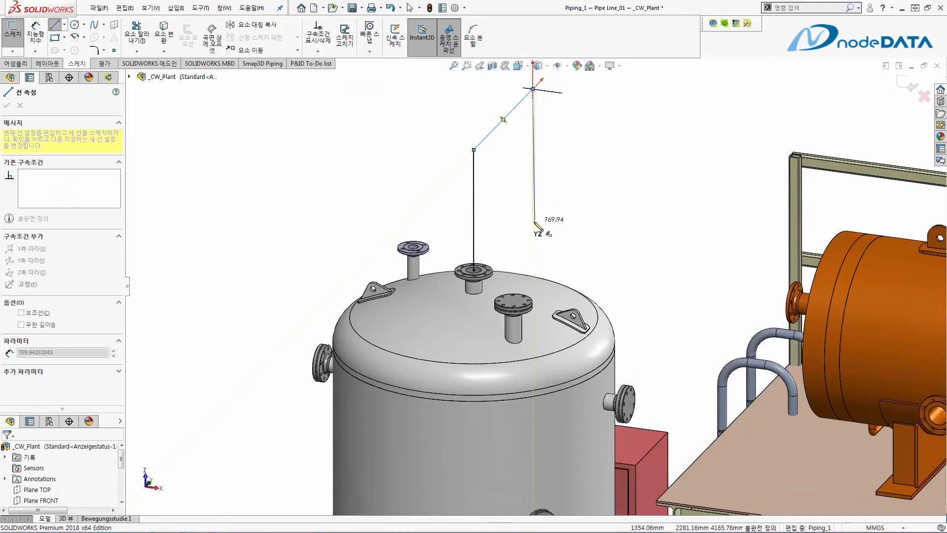
{"action": "left_click", "coordinate": [531, 223]}
- Continue the route along X, up and over to the small vessel's top nozzle, and constrain the final segment along the Z axis
{"action": "scroll", "coordinate": [538, 221], "scroll_direction": "up", "scroll_amount": 4}
{"action": "left_click", "coordinate": [719, 179]}
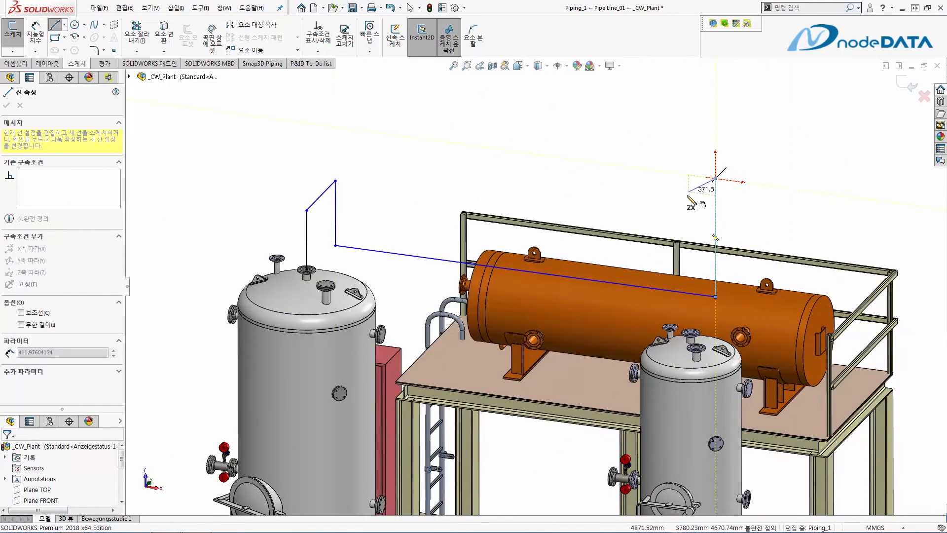
{"action": "scroll", "coordinate": [697, 212], "scroll_direction": "down", "scroll_amount": 5}
{"action": "left_click", "coordinate": [579, 371]}
{"action": "key", "text": "Escape"}
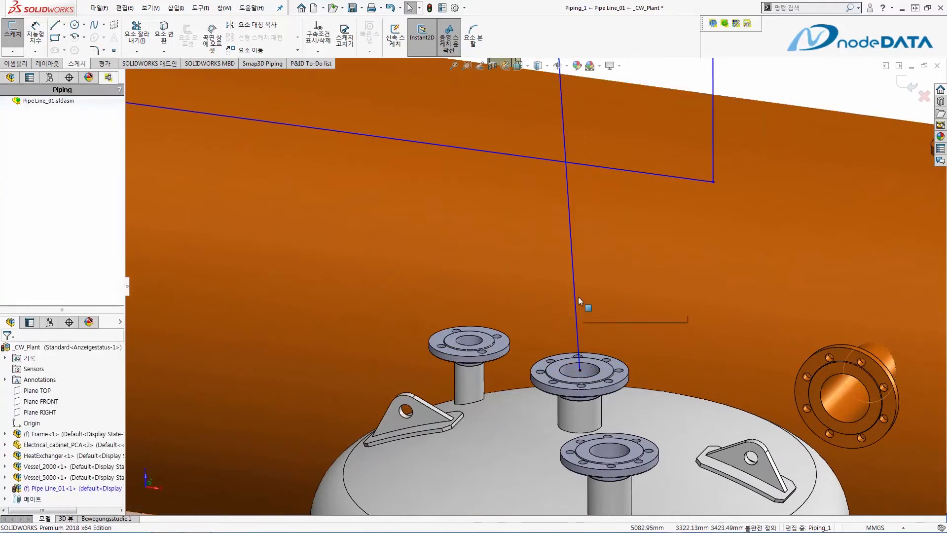
{"action": "left_click", "coordinate": [576, 300]}
{"action": "left_click", "coordinate": [633, 250]}
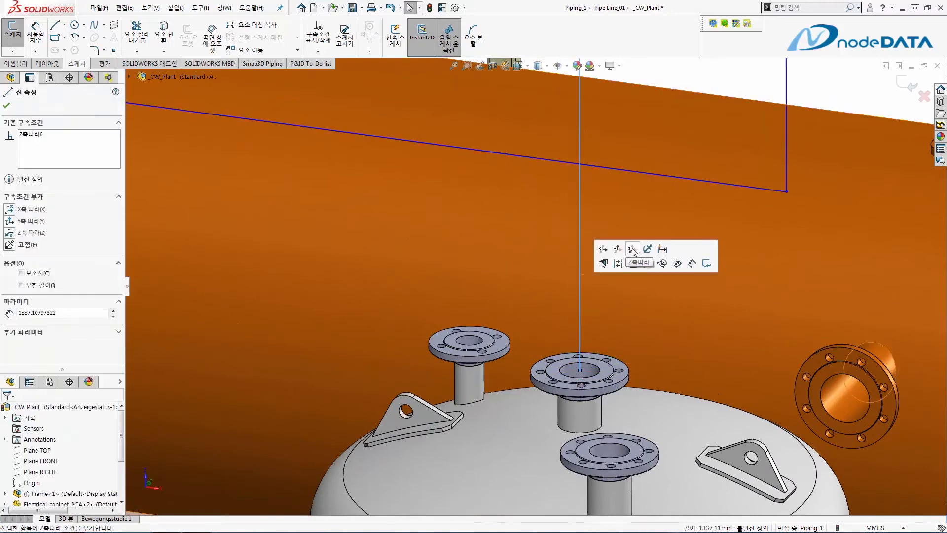
- Sketch a branch line from the heat exchanger's front nozzle to the long horizontal route line and constrain it along the Y axis
{"action": "scroll", "coordinate": [277, 268], "scroll_direction": "up", "scroll_amount": 4}
{"action": "scroll", "coordinate": [552, 295], "scroll_direction": "down", "scroll_amount": 3}
{"action": "left_click", "coordinate": [63, 28]}
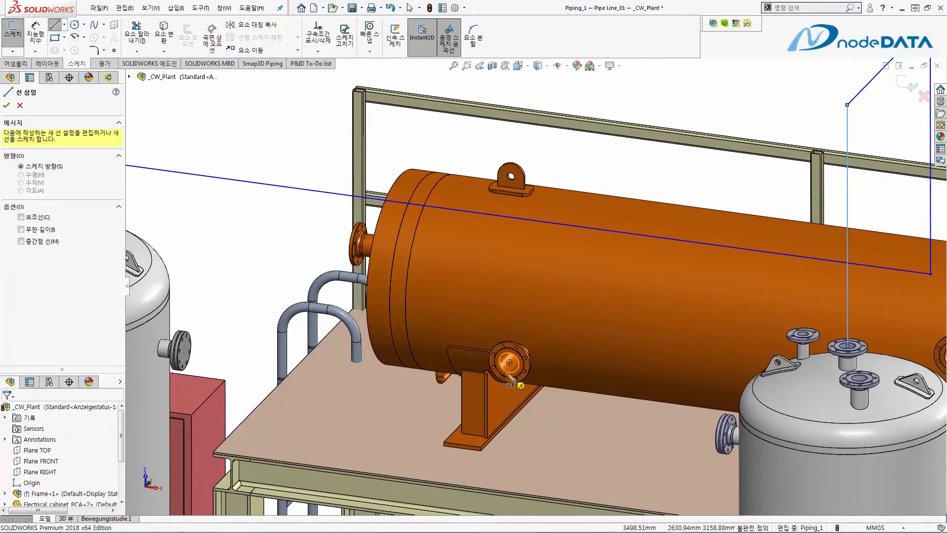
{"action": "left_click", "coordinate": [508, 362]}
{"action": "left_click", "coordinate": [493, 215]}
{"action": "key", "text": "Escape"}
{"action": "left_click", "coordinate": [504, 303]}
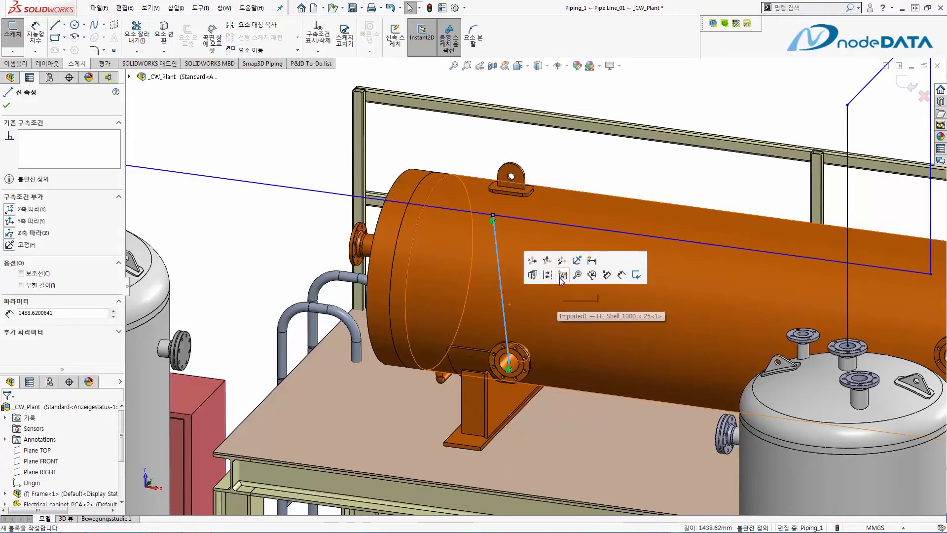
{"action": "left_click", "coordinate": [546, 269]}
- Dimension the vertical line above the large vessel's top nozzle at 900 mm
{"action": "scroll", "coordinate": [388, 244], "scroll_direction": "up", "scroll_amount": 3}
{"action": "left_click", "coordinate": [388, 244]}
{"action": "key", "text": "s"}
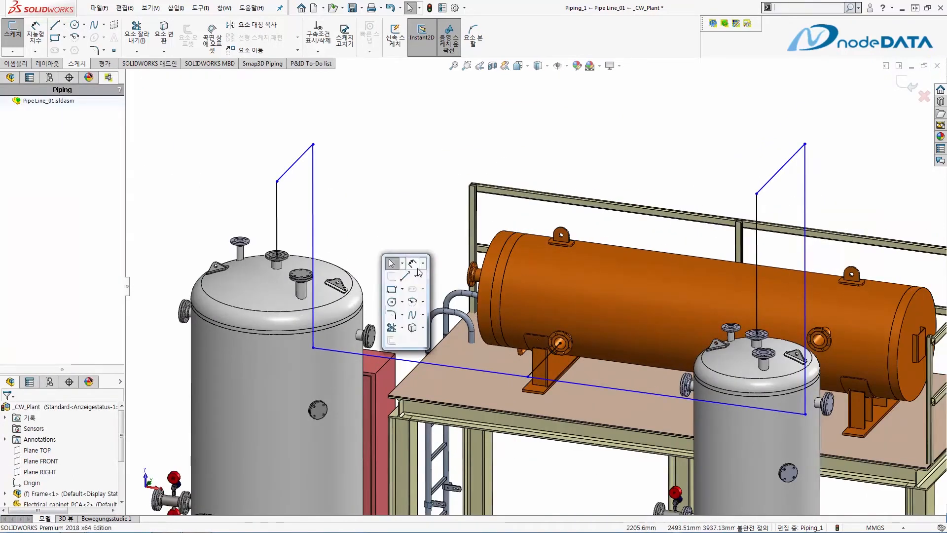
{"action": "left_click", "coordinate": [397, 261]}
{"action": "left_click", "coordinate": [277, 213]}
{"action": "left_click", "coordinate": [254, 214]}
{"action": "type", "text": "900"}
{"action": "key", "text": "Return"}
- Dimension the upper Y-direction line beside the large vessel's riser at 1200 mm
{"action": "left_click", "coordinate": [295, 140]}
{"action": "left_click", "coordinate": [263, 129]}
{"action": "type", "text": "1200"}
{"action": "key", "text": "Return"}
- Dimension the vertical line above the small vessel's top nozzle at 900 mm and exit the 3D sketch
{"action": "left_click", "coordinate": [756, 249]}
{"action": "left_click", "coordinate": [721, 249]}
{"action": "type", "text": "900"}
{"action": "key", "text": "Return"}
{"action": "left_click", "coordinate": [906, 85]}
- Generate the pipeline paths for Pipe Line_01 from the Piping_1 route sketch
{"action": "middle_click_drag", "start_coordinate": [744, 161], "coordinate": [569, 223]}
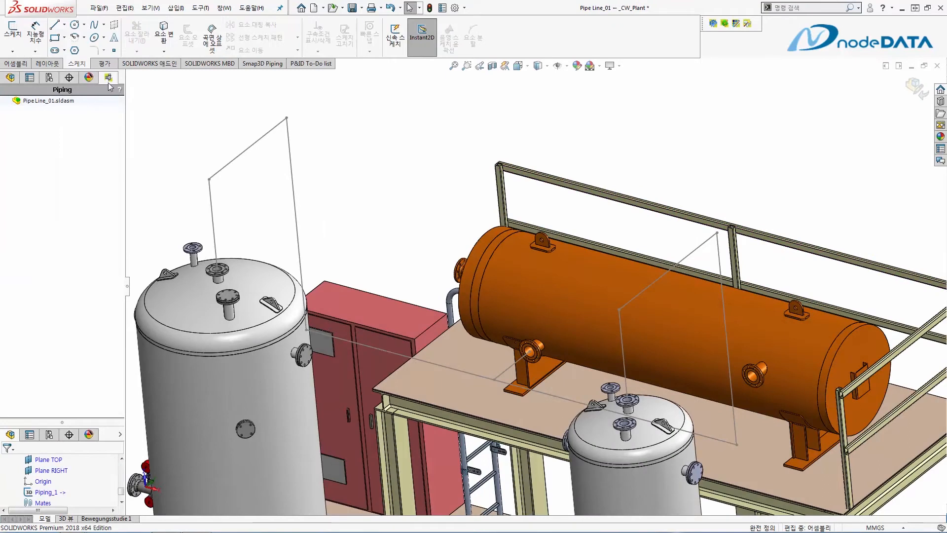
{"action": "left_click", "coordinate": [263, 64]}
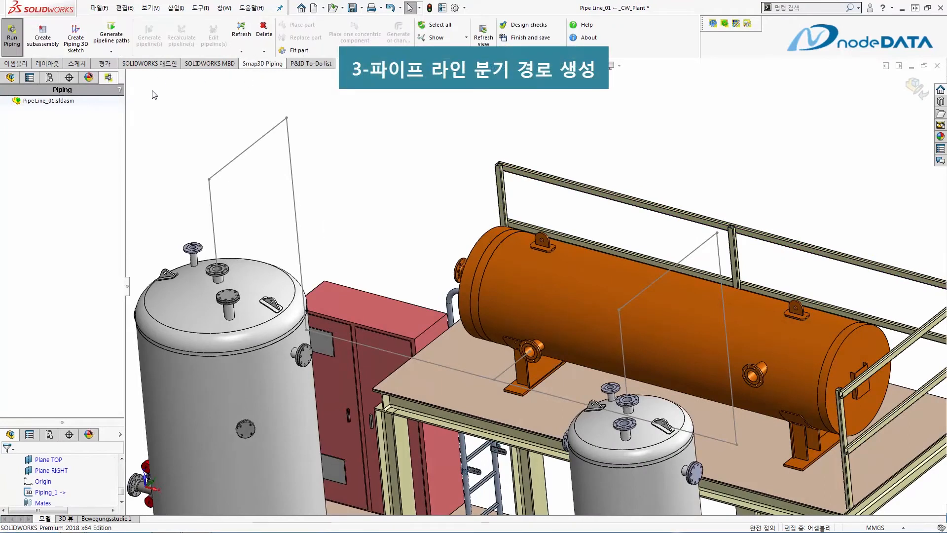
{"action": "left_click", "coordinate": [112, 39]}
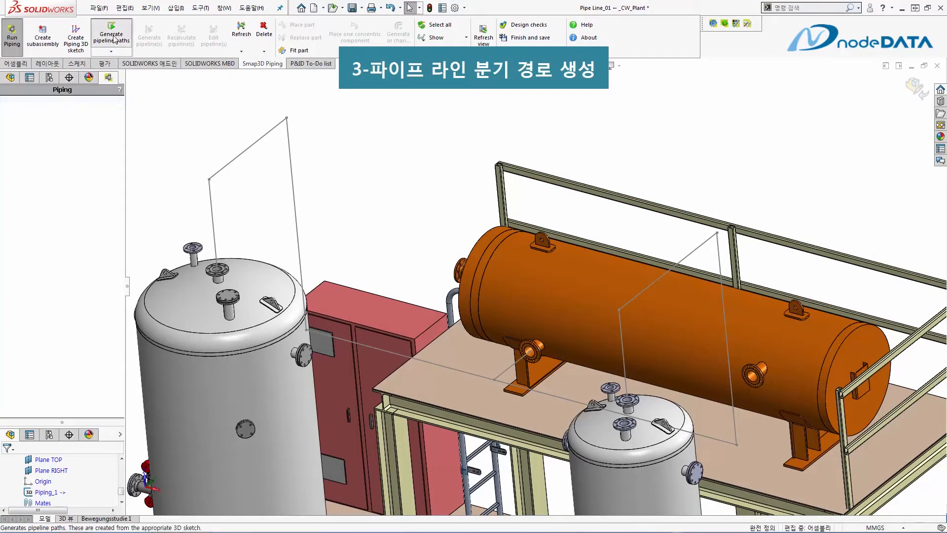
{"action": "left_click", "coordinate": [43, 114]}
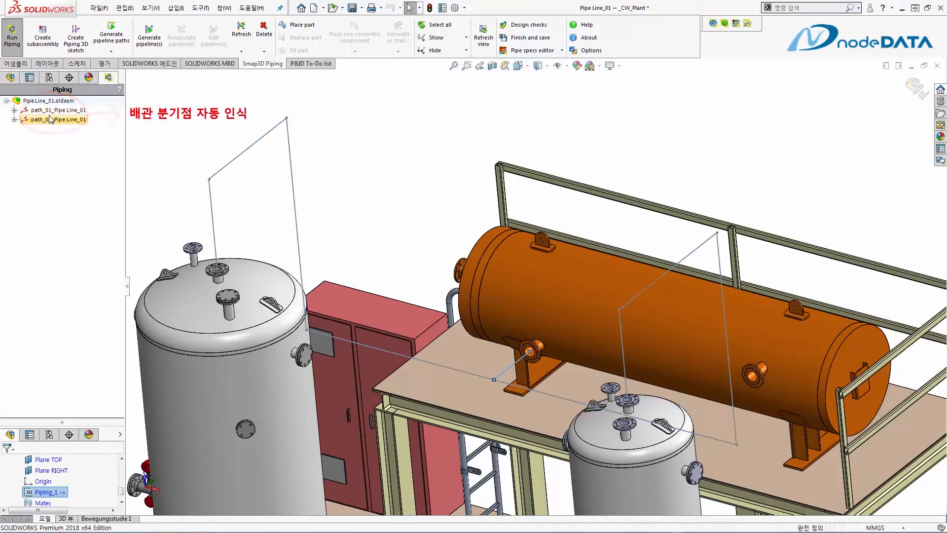
- Generate the 3D pipelines on both paths with the Spec10CA pipe spec and diameter DN 100
{"action": "left_click", "coordinate": [153, 38]}
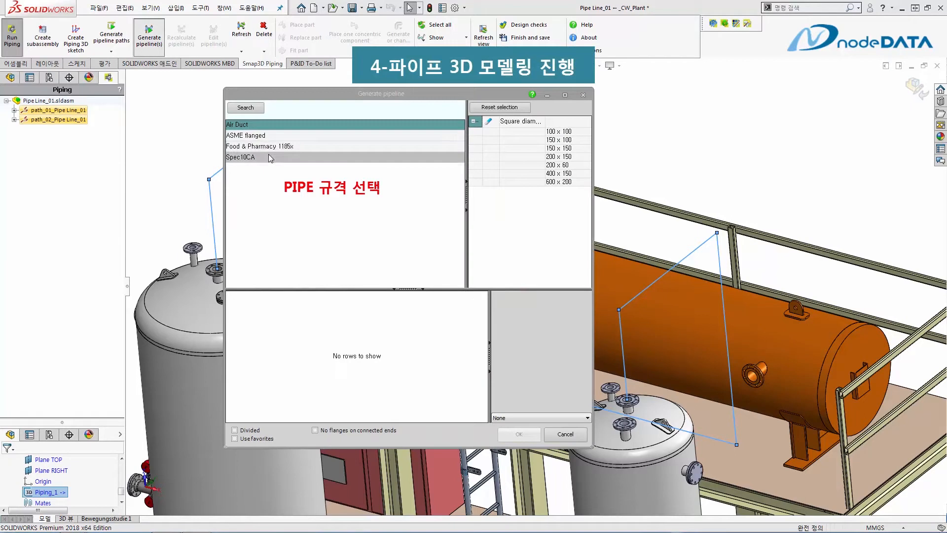
{"action": "left_click", "coordinate": [251, 157]}
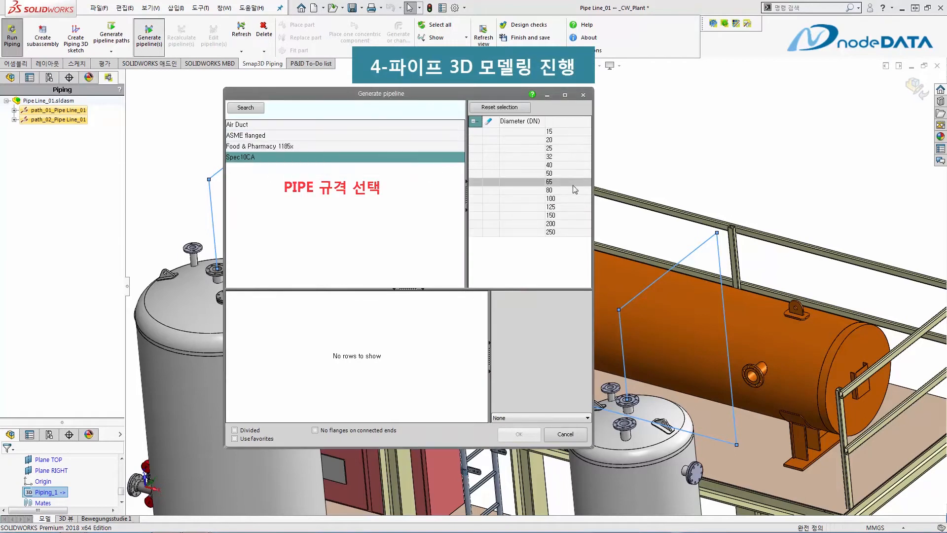
{"action": "left_click", "coordinate": [562, 199]}
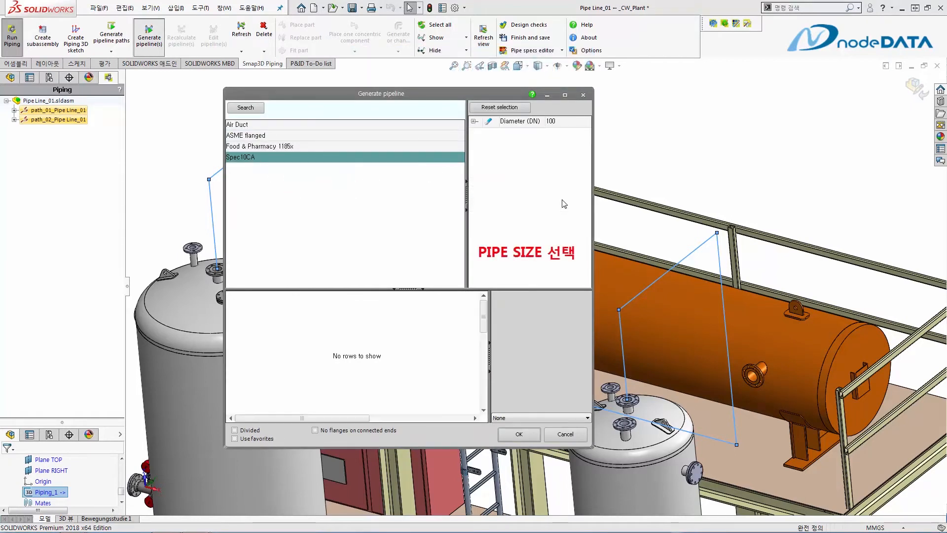
{"action": "mouse_move", "coordinate": [481, 326]}
{"action": "left_mouse_down"}
{"action": "mouse_move", "coordinate": [485, 380]}
{"action": "mouse_move", "coordinate": [483, 333]}
{"action": "left_mouse_up"}
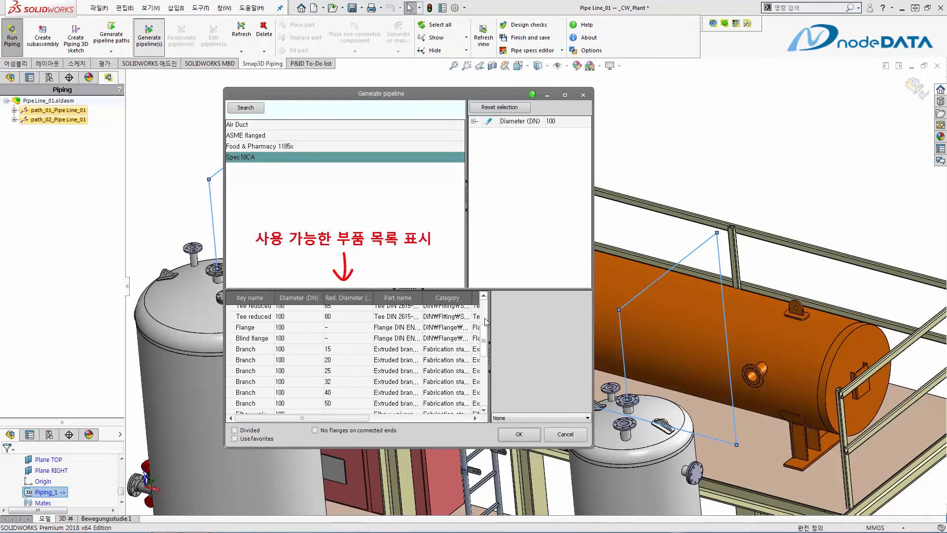
{"action": "left_click", "coordinate": [518, 434]}
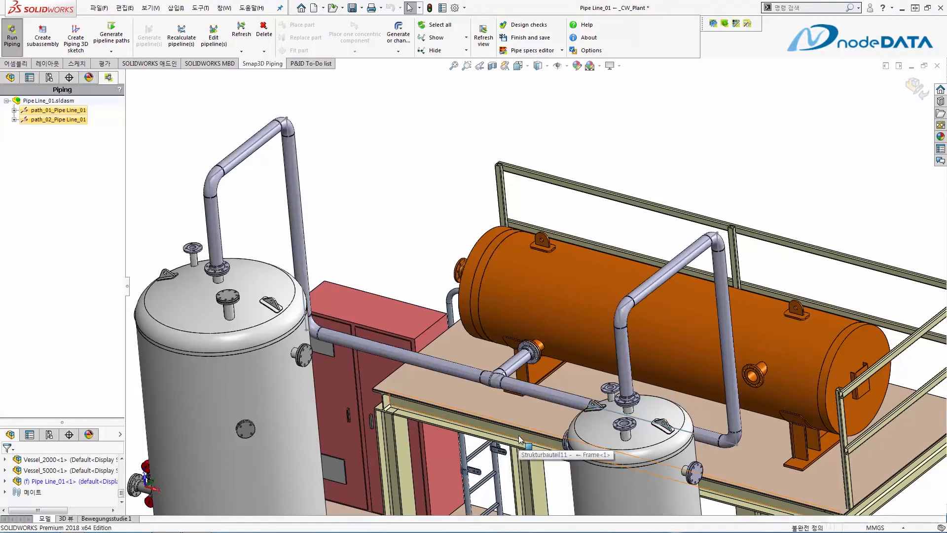
- Hide the branch pipe's flange at the heat exchanger nozzle and select the gasket behind it
{"action": "scroll", "coordinate": [522, 345], "scroll_direction": "down", "scroll_amount": 10}
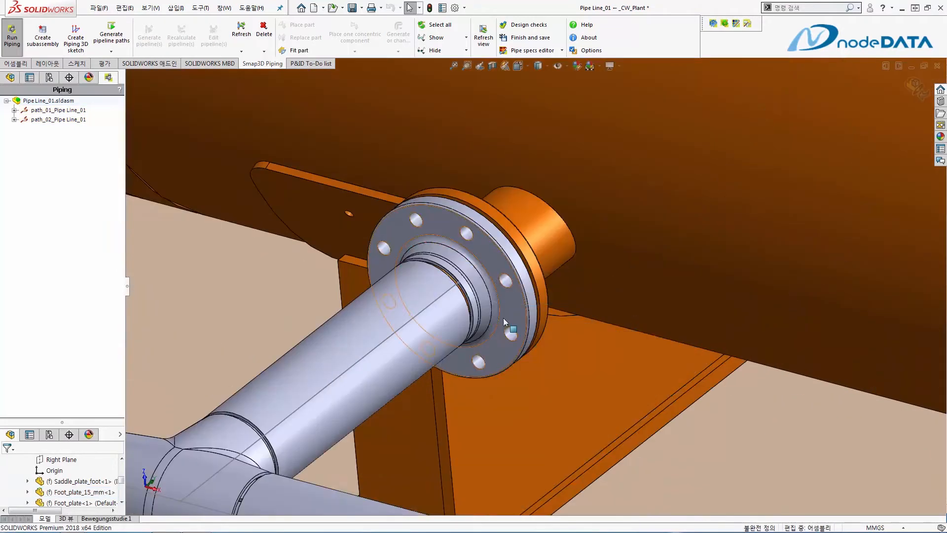
{"action": "right_click", "coordinate": [499, 260]}
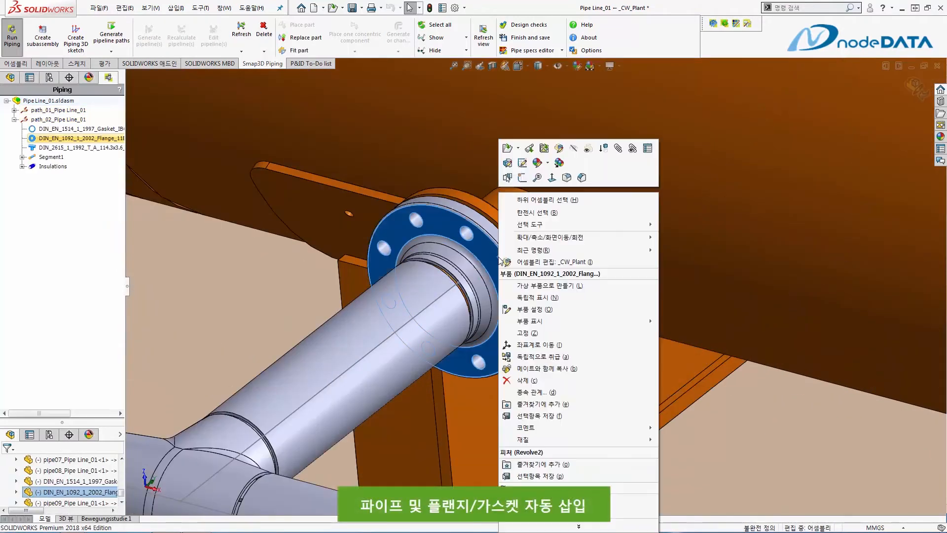
{"action": "left_click", "coordinate": [573, 149]}
{"action": "scroll", "coordinate": [513, 288], "scroll_direction": "down", "scroll_amount": 5}
{"action": "left_click", "coordinate": [498, 297]}
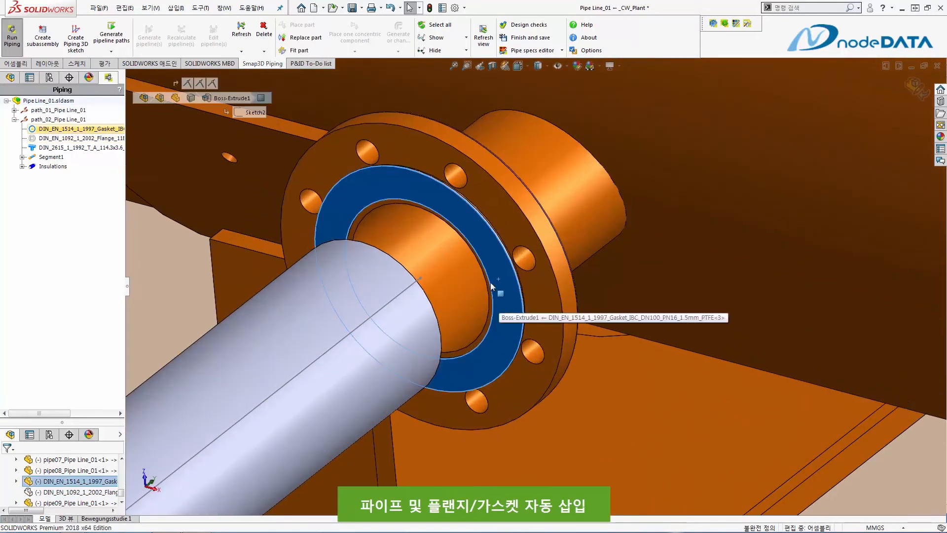
- Show the hidden branch flange again and select it in the model
{"action": "right_click", "coordinate": [58, 138]}
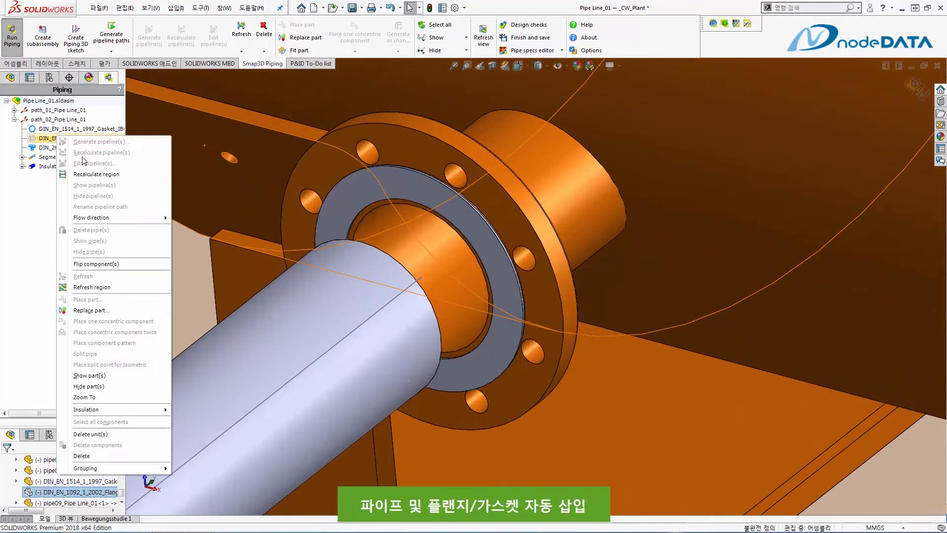
{"action": "left_click", "coordinate": [94, 378]}
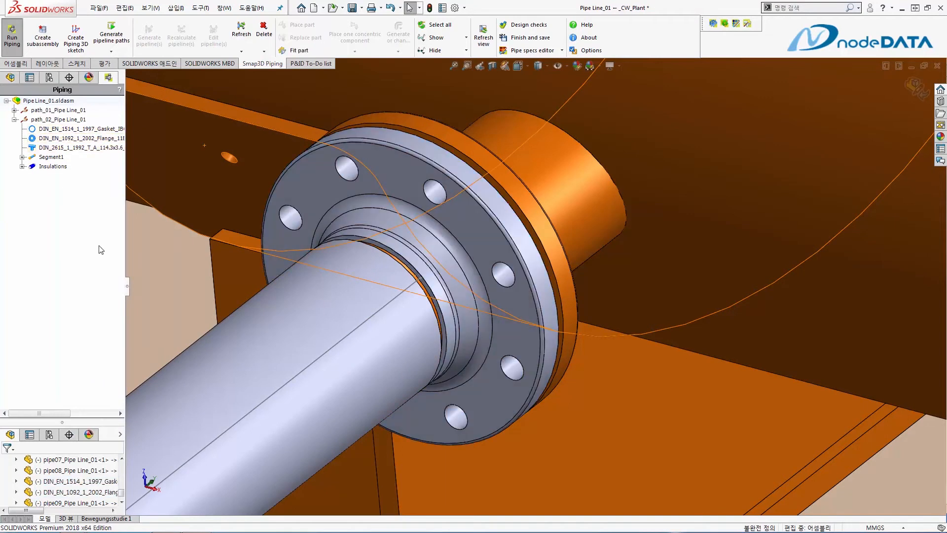
{"action": "left_click", "coordinate": [463, 342]}
- Edit the pipelines on path_01 and path_02, changing their diameter to DN 80 within Spec10CA
{"action": "scroll", "coordinate": [496, 365], "scroll_direction": "up", "scroll_amount": 3}
{"action": "scroll", "coordinate": [496, 365], "scroll_direction": "up", "scroll_amount": 8}
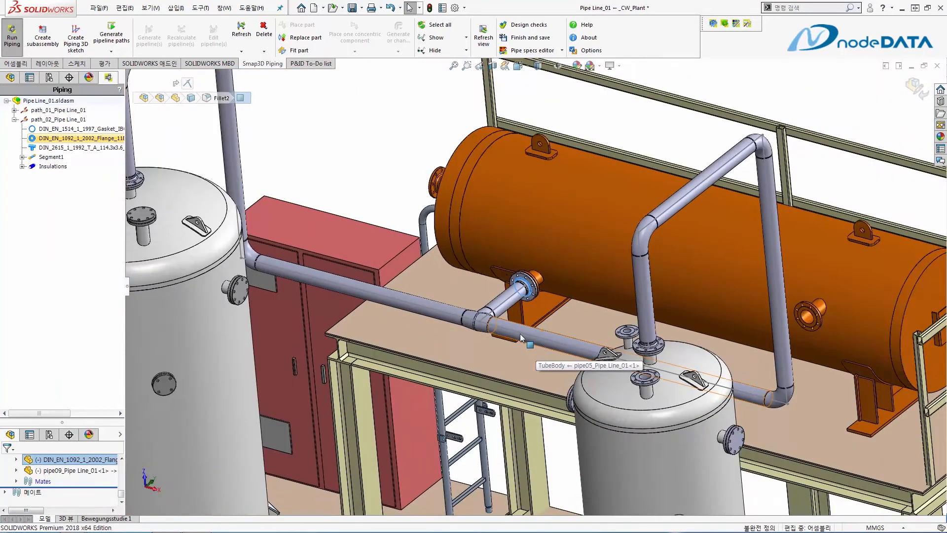
{"action": "middle_click_drag", "start_coordinate": [513, 333], "coordinate": [659, 365], "text": "ctrl"}
{"action": "scroll", "coordinate": [812, 416], "scroll_direction": "down", "scroll_amount": 6}
{"action": "scroll", "coordinate": [689, 317], "scroll_direction": "down", "scroll_amount": 3}
{"action": "middle_click_drag", "start_coordinate": [611, 318], "coordinate": [571, 332]}
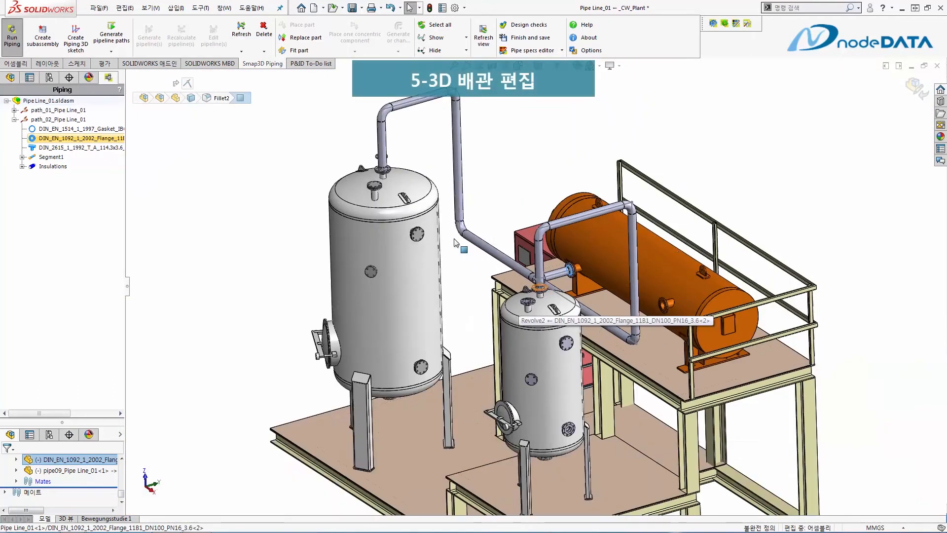
{"action": "left_click", "coordinate": [58, 110]}
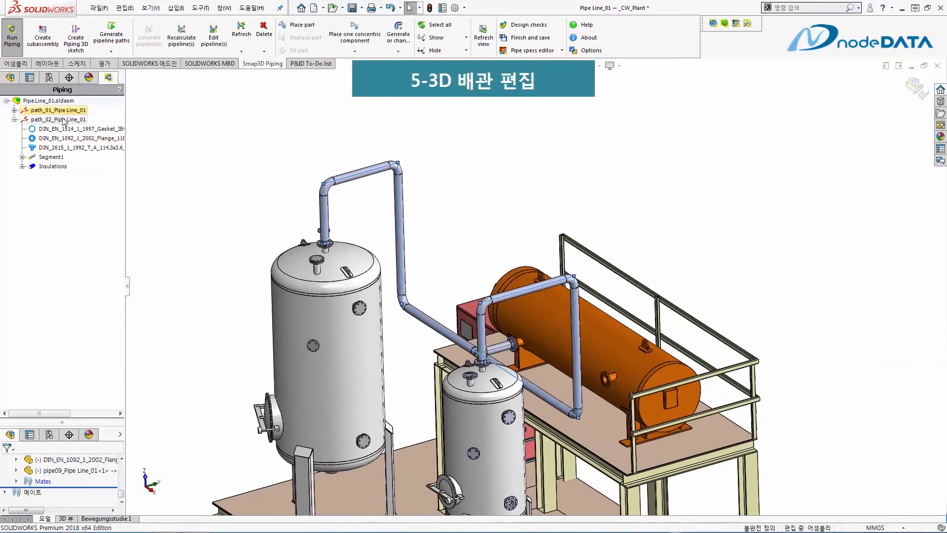
{"action": "left_click", "coordinate": [211, 46]}
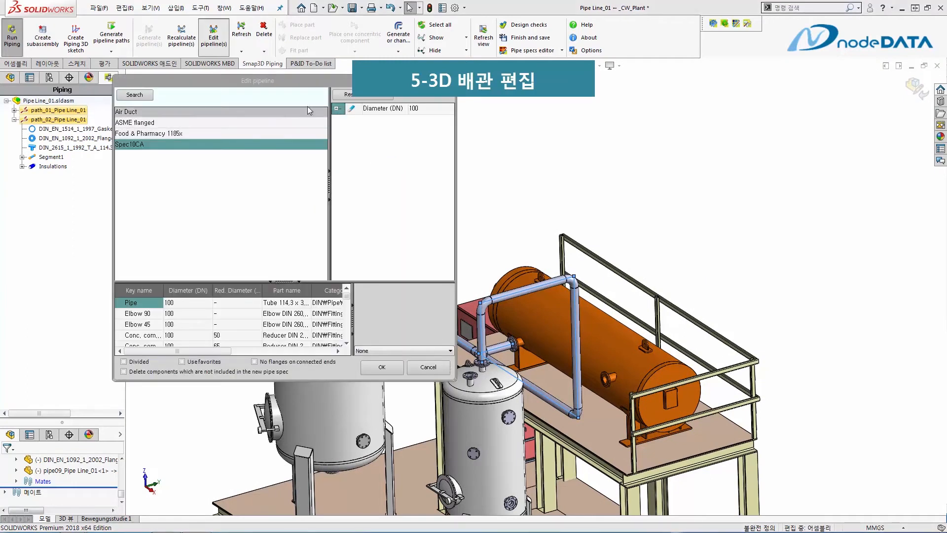
{"action": "left_click", "coordinate": [392, 172]}
{"action": "left_click", "coordinate": [381, 367]}
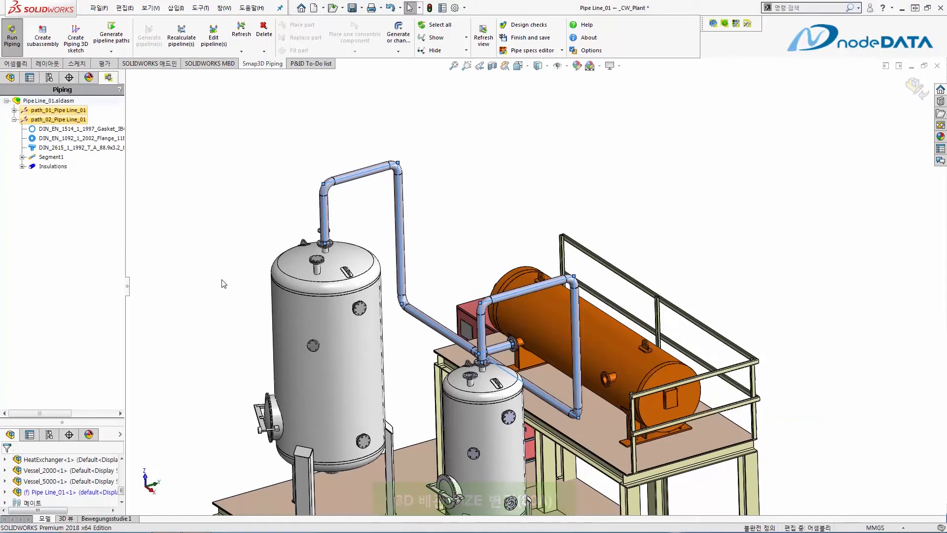
- Choose the DN 80 Globe valve from Spec10CA as the part to place on path_01
{"action": "scroll", "coordinate": [266, 296], "scroll_direction": "down", "scroll_amount": 3}
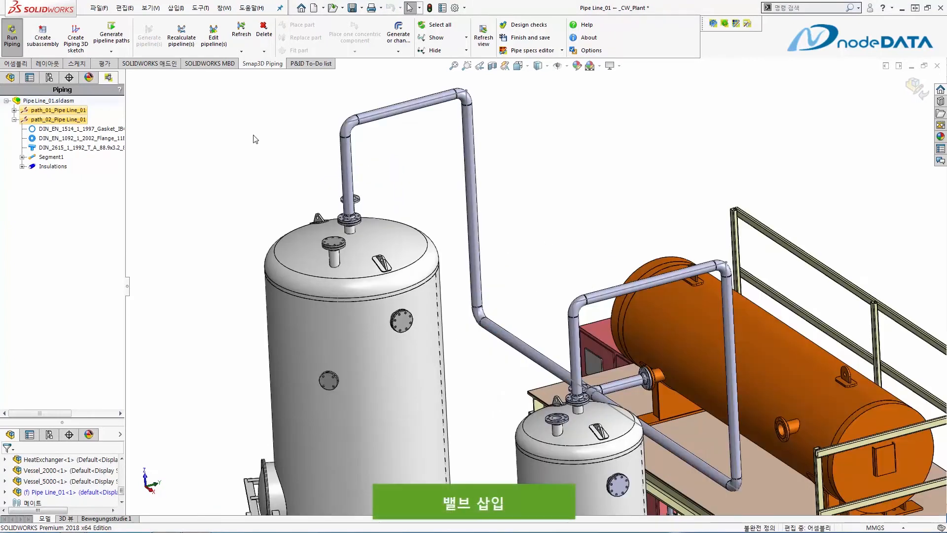
{"action": "left_click", "coordinate": [70, 111]}
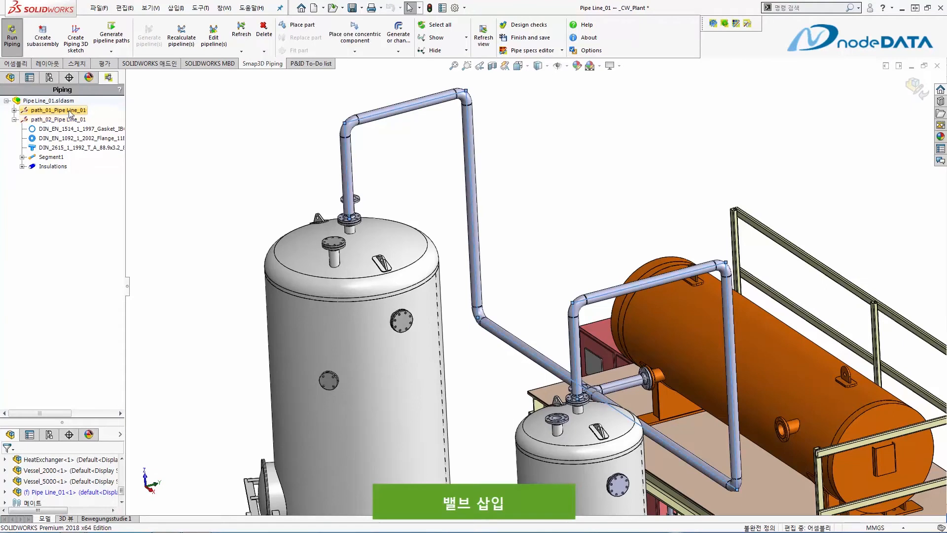
{"action": "right_click", "coordinate": [70, 113]}
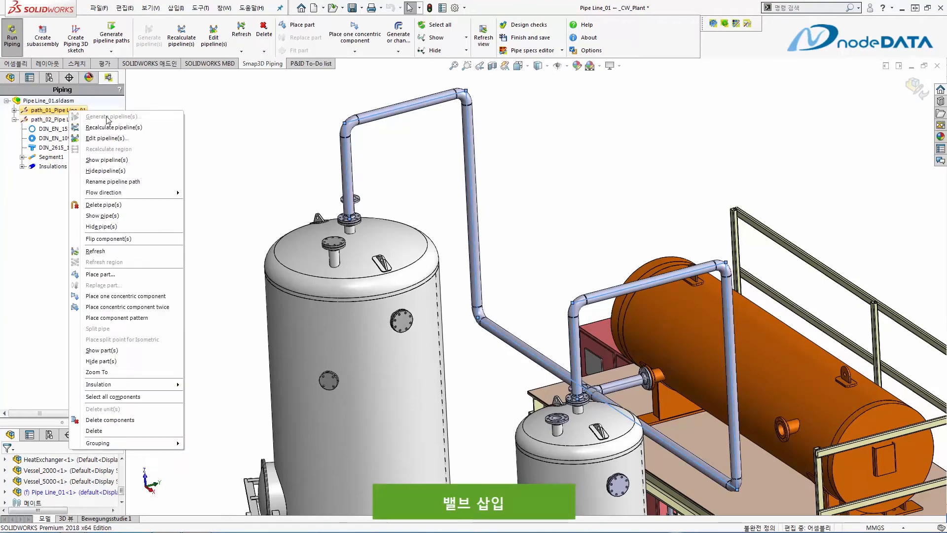
{"action": "left_click", "coordinate": [105, 274]}
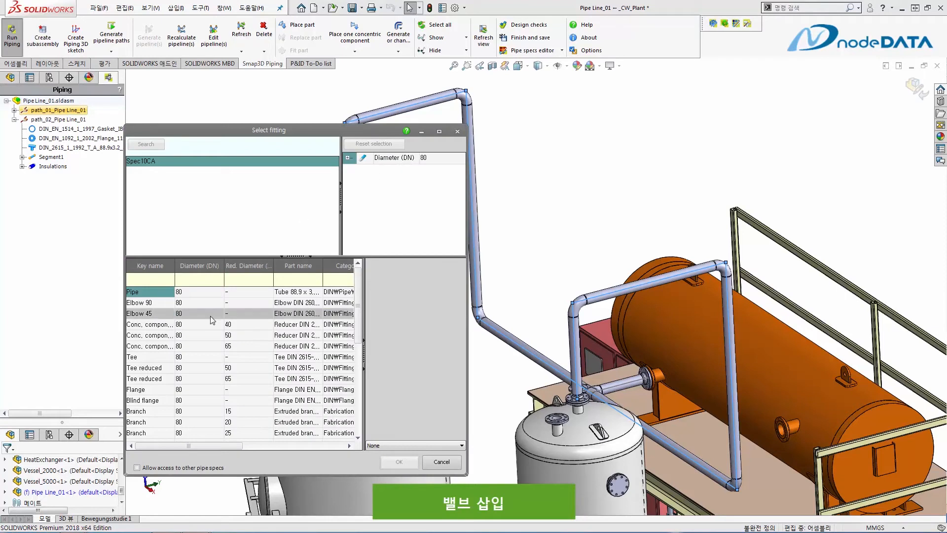
{"action": "left_click", "coordinate": [137, 433]}
{"action": "scroll", "coordinate": [137, 434], "scroll_direction": "down", "scroll_amount": 7}
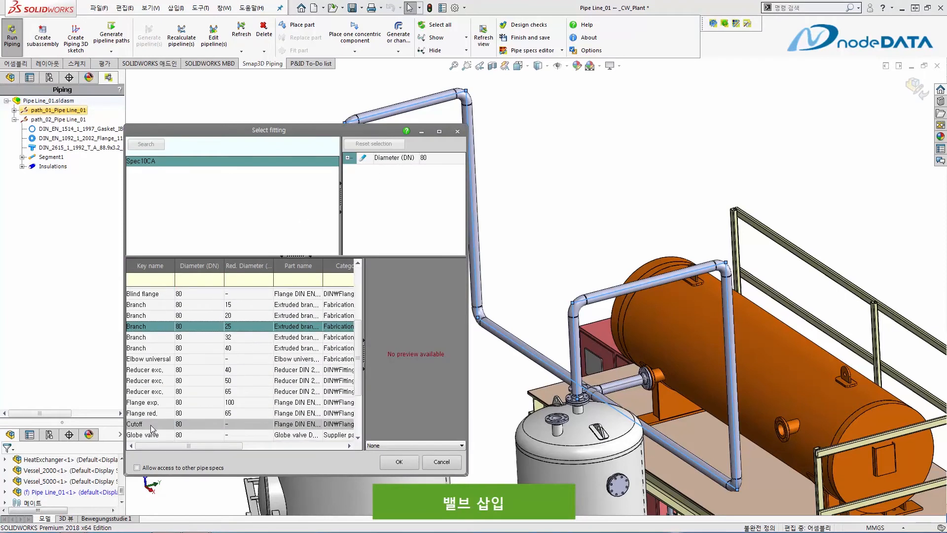
{"action": "left_click", "coordinate": [154, 366]}
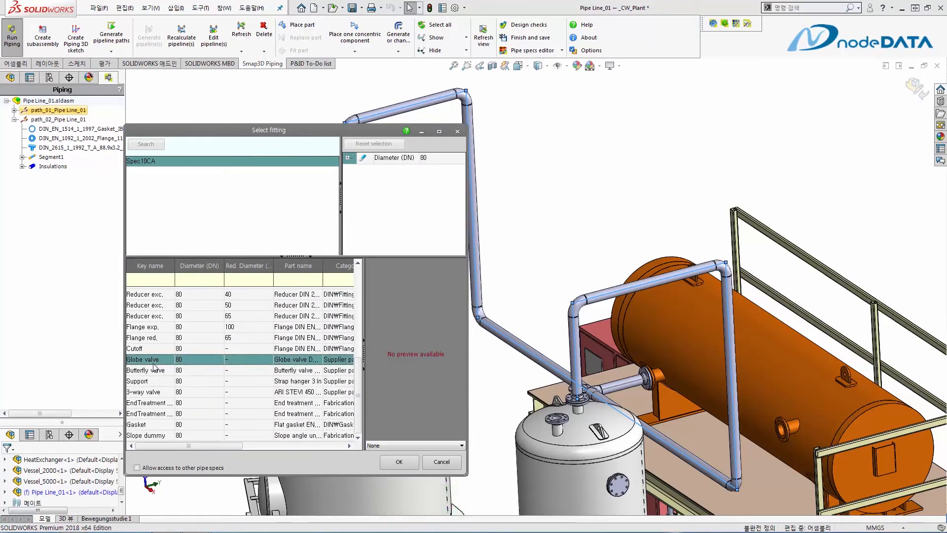
{"action": "left_click", "coordinate": [399, 462]}
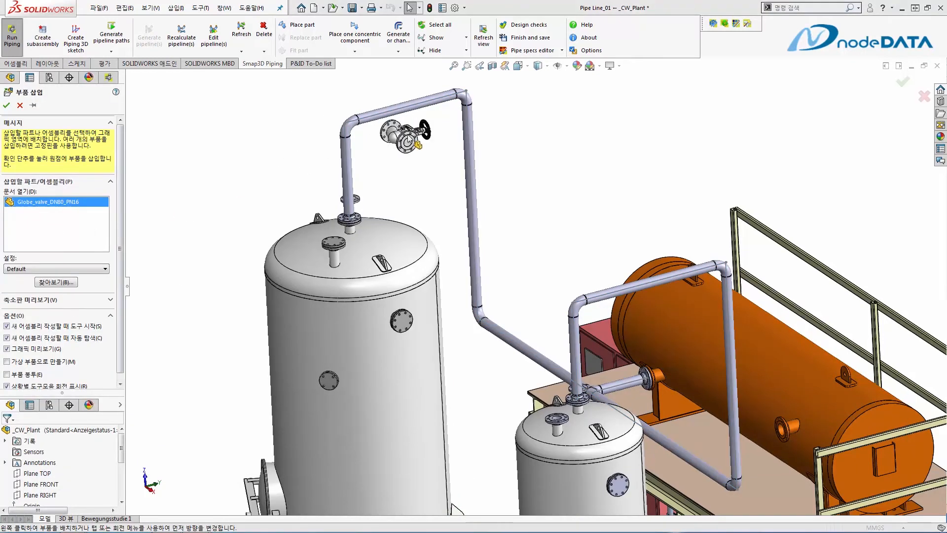
- Place the globe valve on the upper pipe run above the larger vessel, coincident with the path line
{"action": "scroll", "coordinate": [404, 121], "scroll_direction": "down", "scroll_amount": 5}
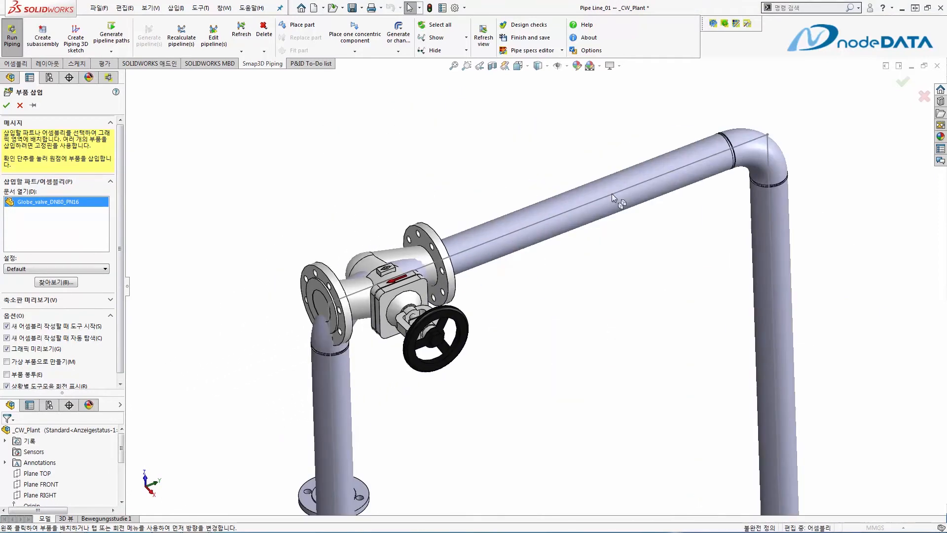
{"action": "left_click", "coordinate": [611, 193]}
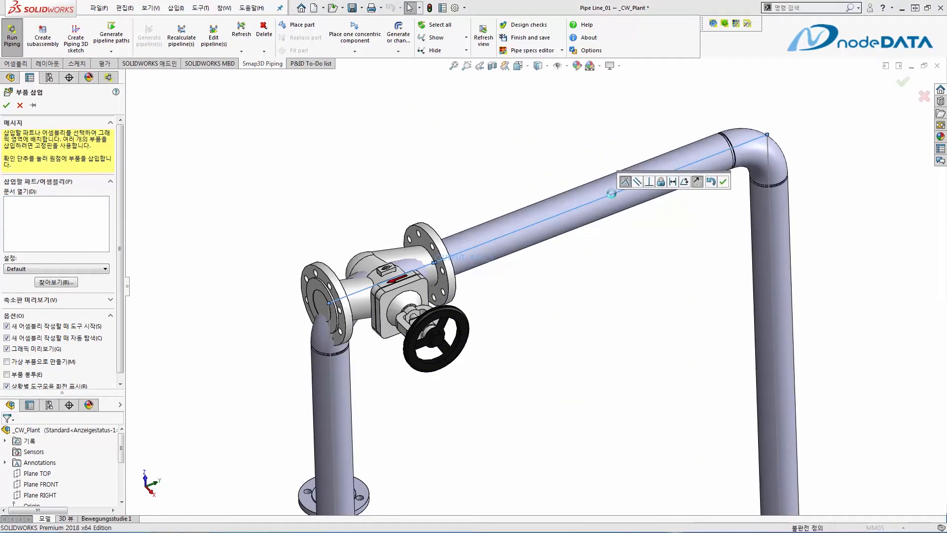
{"action": "left_click", "coordinate": [723, 182]}
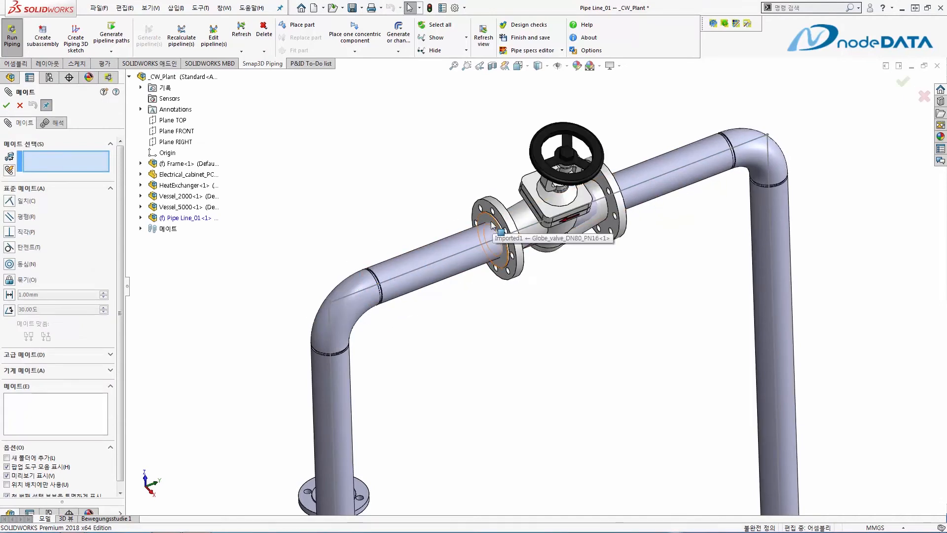
- Add a 400 mm distance mate between the valve's flange face and the path corner point above the larger vessel
{"action": "left_click", "coordinate": [494, 223]}
{"action": "left_click", "coordinate": [332, 303]}
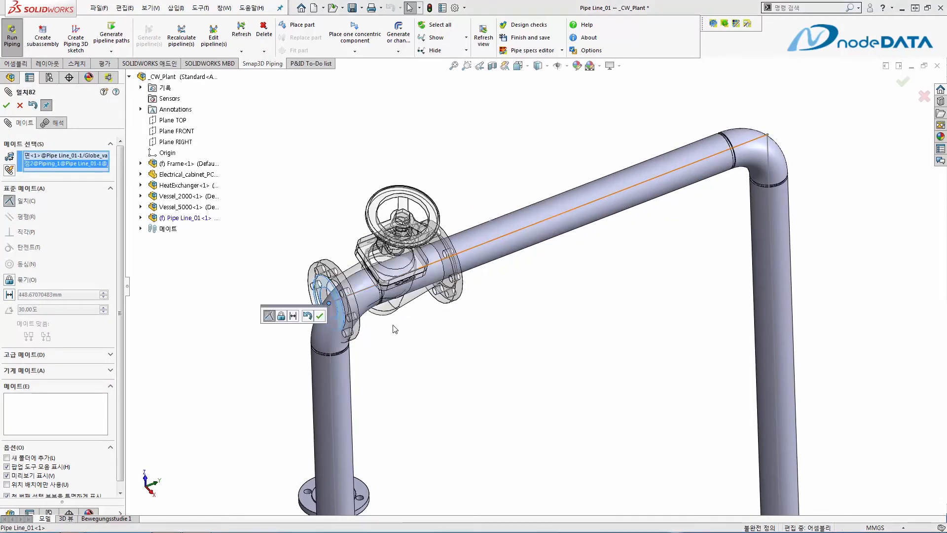
{"action": "left_click", "coordinate": [292, 316]}
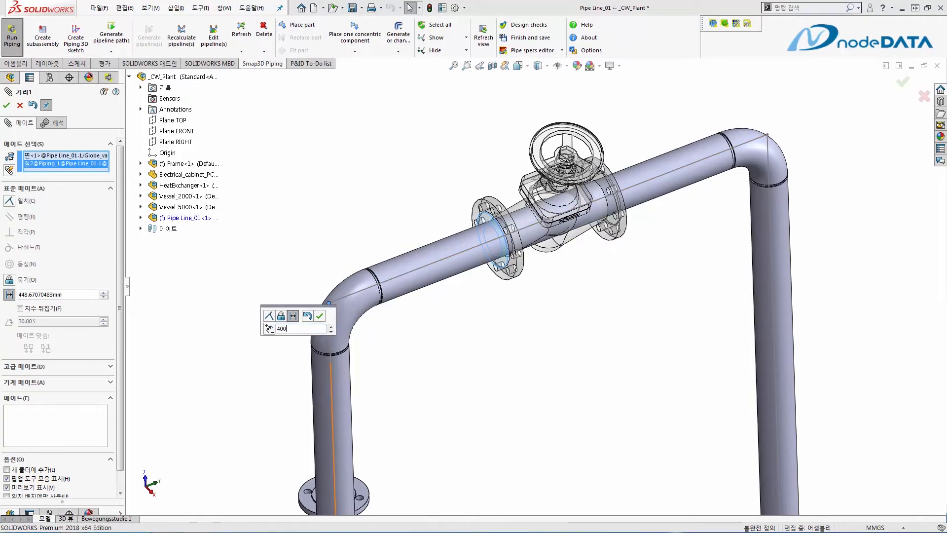
{"action": "type", "text": "400"}
{"action": "key", "text": "Return"}
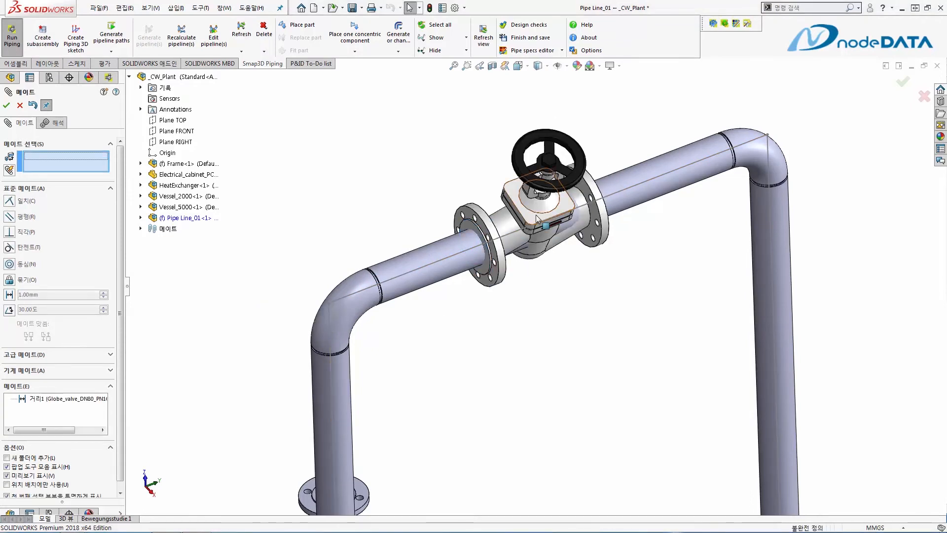
- Mate the valve's bonnet face parallel to Plane FRONT of Pipe Line_01 and finish mating
{"action": "left_click", "coordinate": [541, 221]}
{"action": "left_click", "coordinate": [141, 219]}
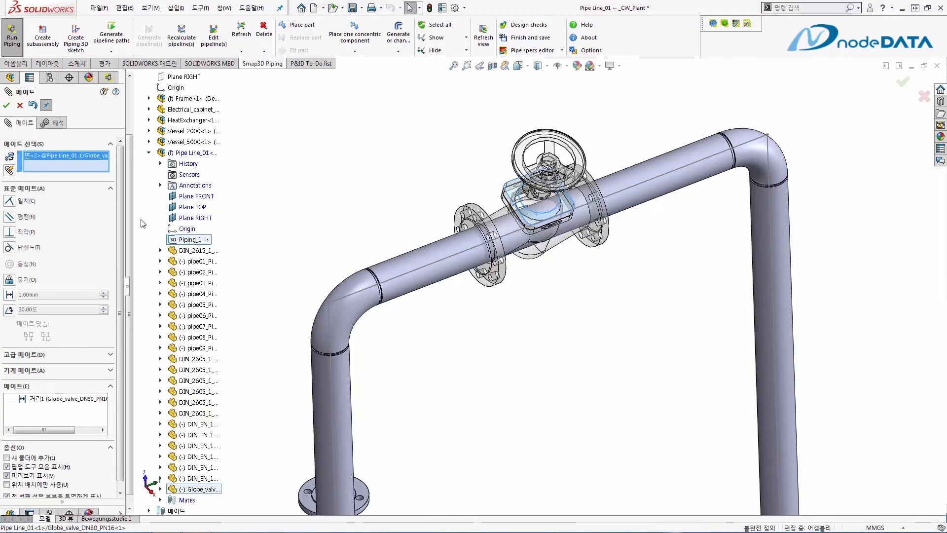
{"action": "left_click", "coordinate": [197, 195]}
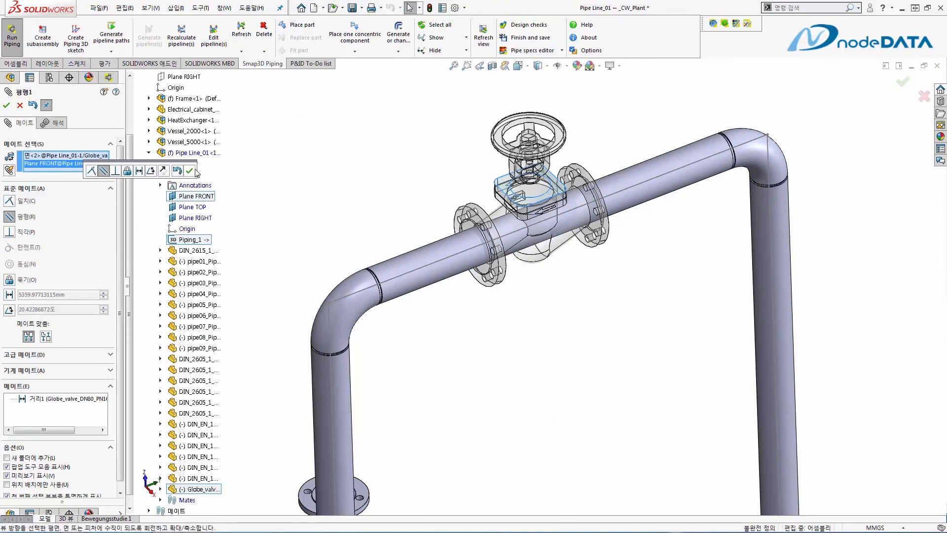
{"action": "left_click", "coordinate": [190, 170]}
{"action": "left_click", "coordinate": [6, 105]}
{"action": "left_click", "coordinate": [7, 105]}
- Insert a second DN 80 Globe valve on path_01, on the upper pipe run above the smaller vessel
{"action": "scroll", "coordinate": [370, 237], "scroll_direction": "up", "scroll_amount": 8}
{"action": "middle_click_drag", "start_coordinate": [577, 414], "coordinate": [561, 304], "text": "ctrl"}
{"action": "scroll", "coordinate": [562, 305], "scroll_direction": "down", "scroll_amount": 3}
{"action": "right_click", "coordinate": [106, 111]}
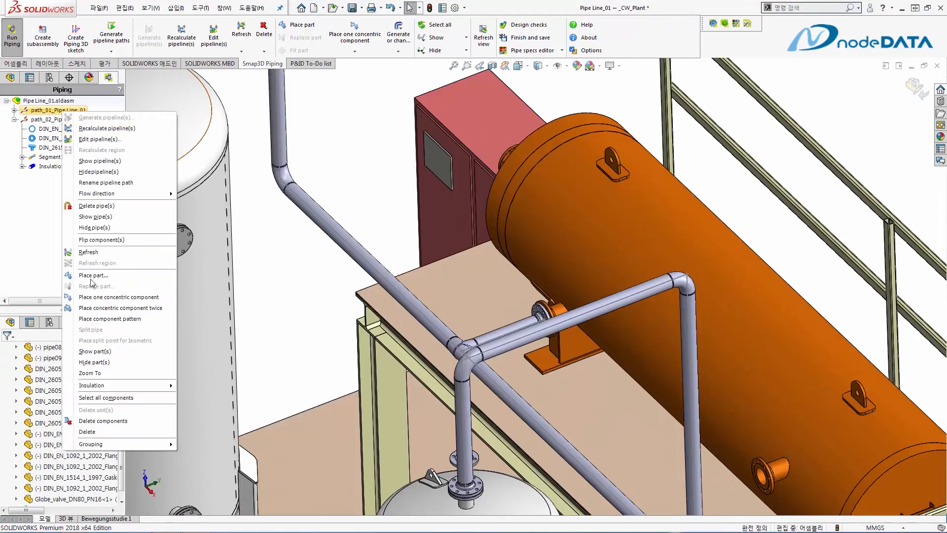
{"action": "left_click", "coordinate": [169, 126]}
{"action": "scroll", "coordinate": [246, 370], "scroll_direction": "down", "scroll_amount": 3}
{"action": "left_click", "coordinate": [169, 409]}
{"action": "left_click", "coordinate": [402, 461]}
{"action": "scroll", "coordinate": [516, 327], "scroll_direction": "down", "scroll_amount": 5}
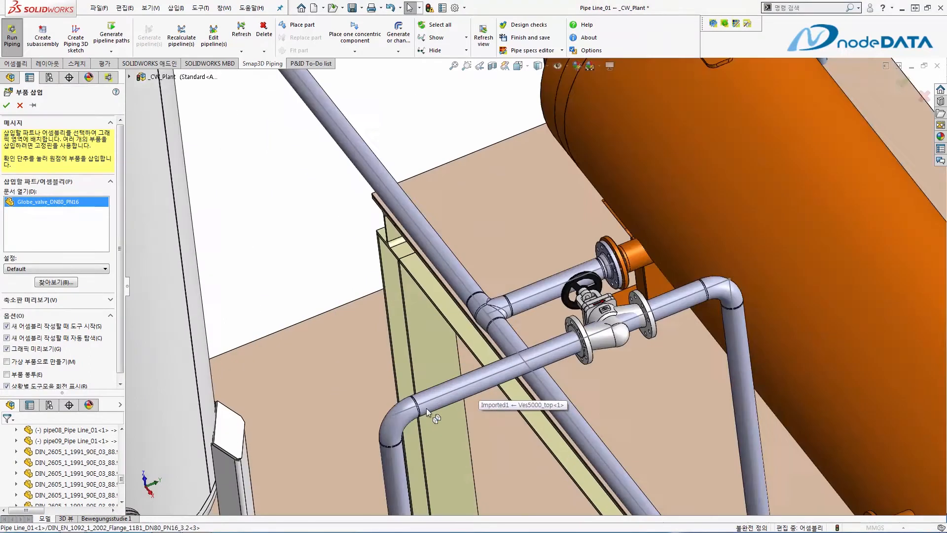
{"action": "left_click", "coordinate": [460, 374]}
- Add a distance mate between the second valve's flange face and the path corner point above the smaller vessel
{"action": "left_click", "coordinate": [592, 292]}
{"action": "left_click", "coordinate": [316, 425]}
{"action": "left_click", "coordinate": [345, 434]}
- Mate the second valve's bonnet face parallel to Plane FRONT of Pipe Line_01 and finish mating
{"action": "left_click", "coordinate": [722, 262]}
{"action": "left_click", "coordinate": [129, 77]}
{"action": "left_click", "coordinate": [192, 260]}
{"action": "left_click", "coordinate": [178, 234]}
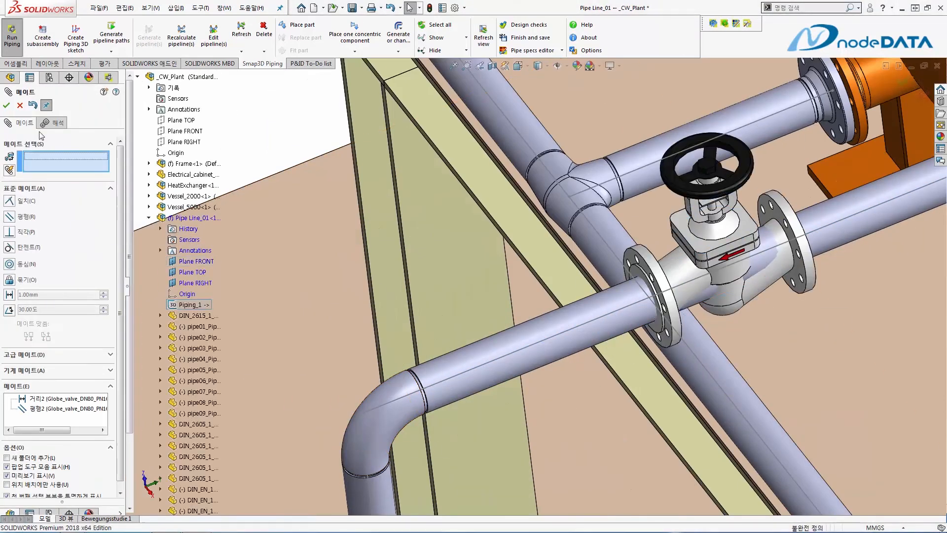
{"action": "scroll", "coordinate": [522, 220], "scroll_direction": "up", "scroll_amount": 10}
{"action": "scroll", "coordinate": [521, 220], "scroll_direction": "up", "scroll_amount": 4}
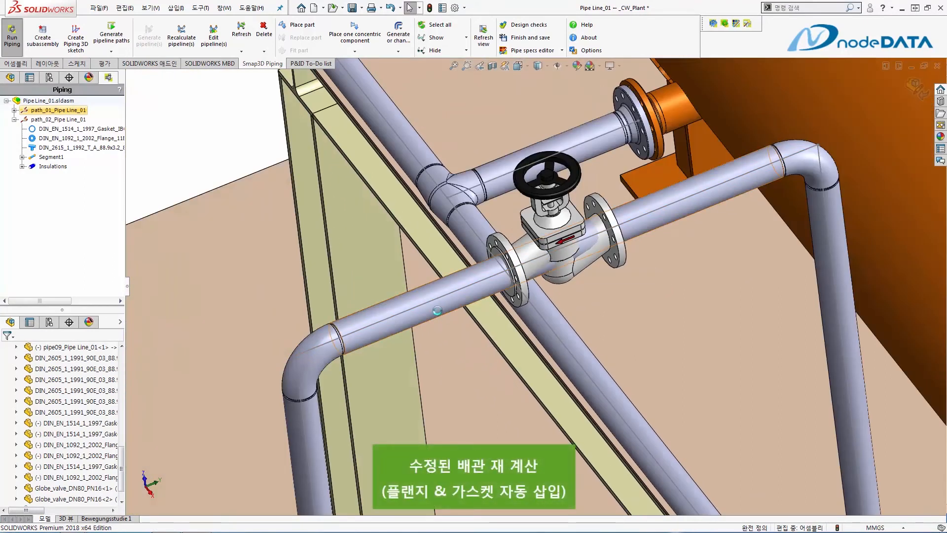
- Recalculate the path_01 pipeline to cut the pipes and add flanges and gaskets at both valves
{"action": "left_click", "coordinate": [437, 310]}
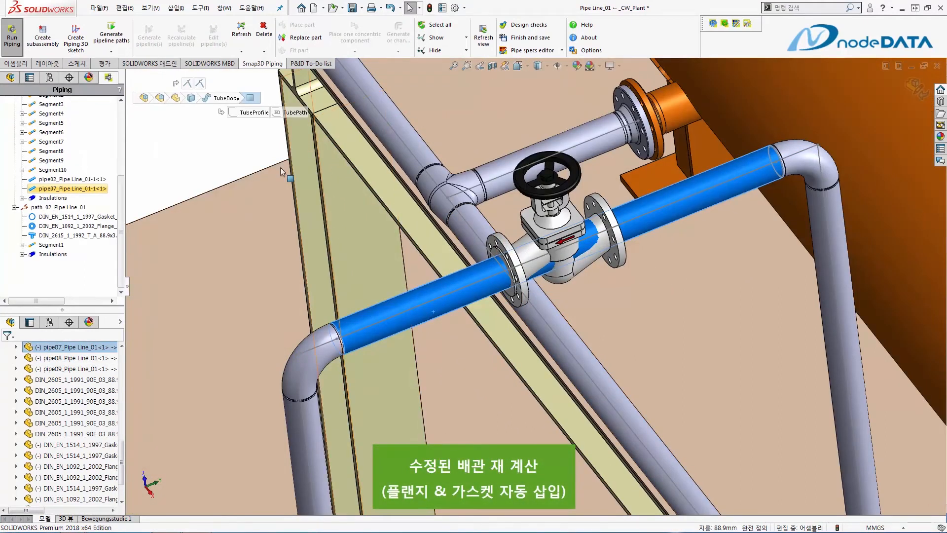
{"action": "scroll", "coordinate": [59, 172], "scroll_direction": "up", "scroll_amount": 6}
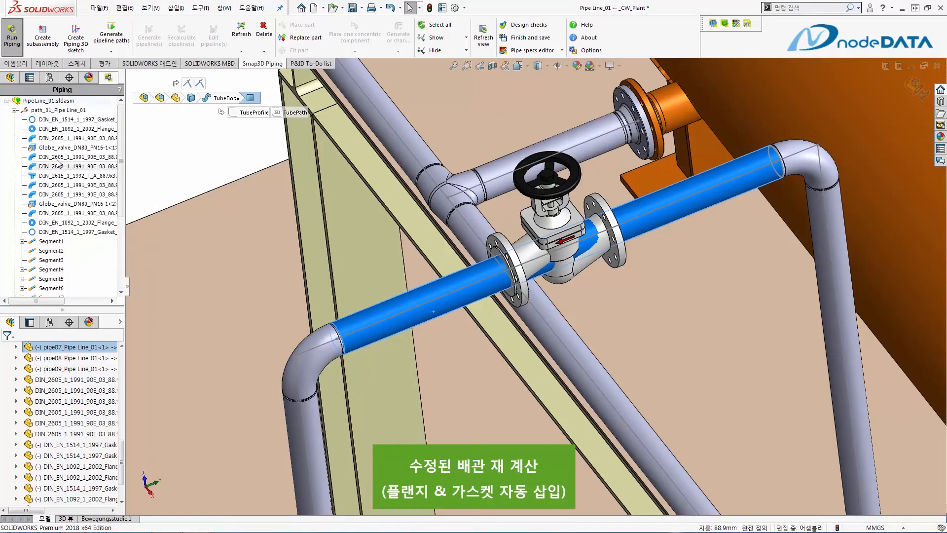
{"action": "left_click", "coordinate": [53, 111]}
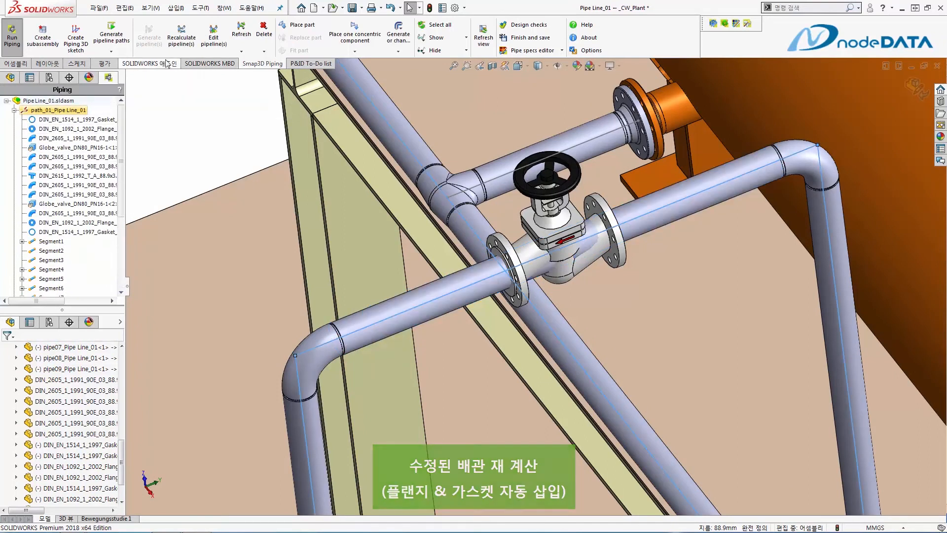
{"action": "left_click", "coordinate": [182, 43]}
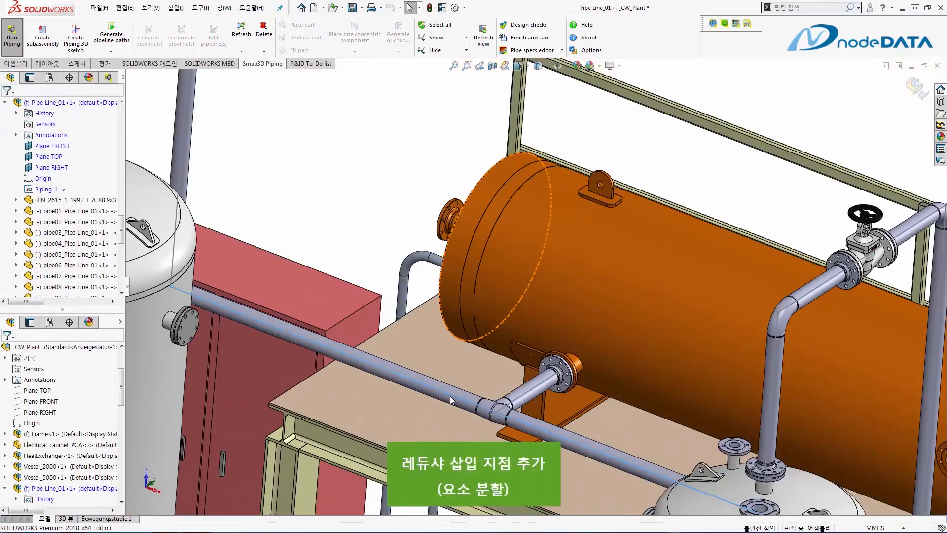
- Edit the Piping_1 sketch and split the long horizontal path line on both sides of the tee point
{"action": "left_click", "coordinate": [450, 400]}
{"action": "left_click", "coordinate": [486, 351]}
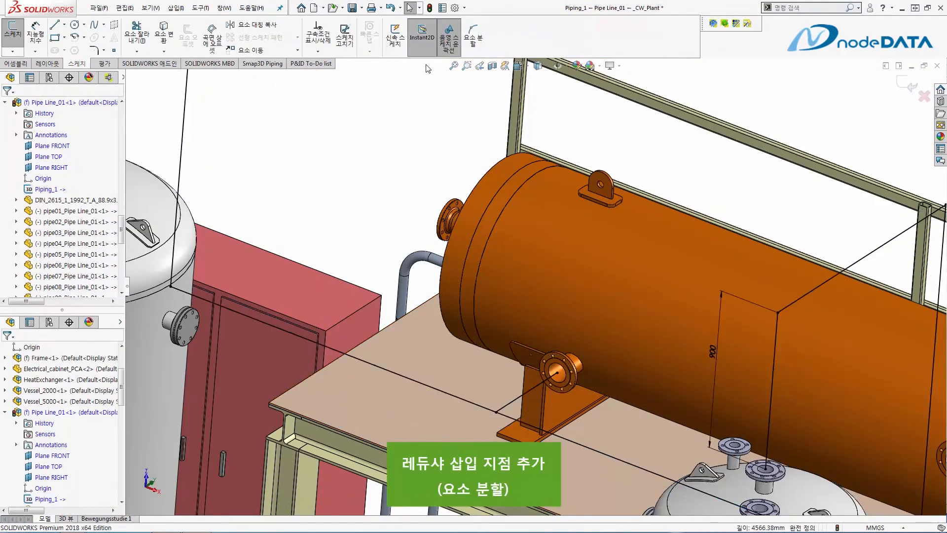
{"action": "left_click", "coordinate": [474, 36]}
{"action": "left_click", "coordinate": [416, 380]}
- Dimension the split point on the larger vessel's side 1000 mm from the tee point
{"action": "right_click", "coordinate": [570, 467]}
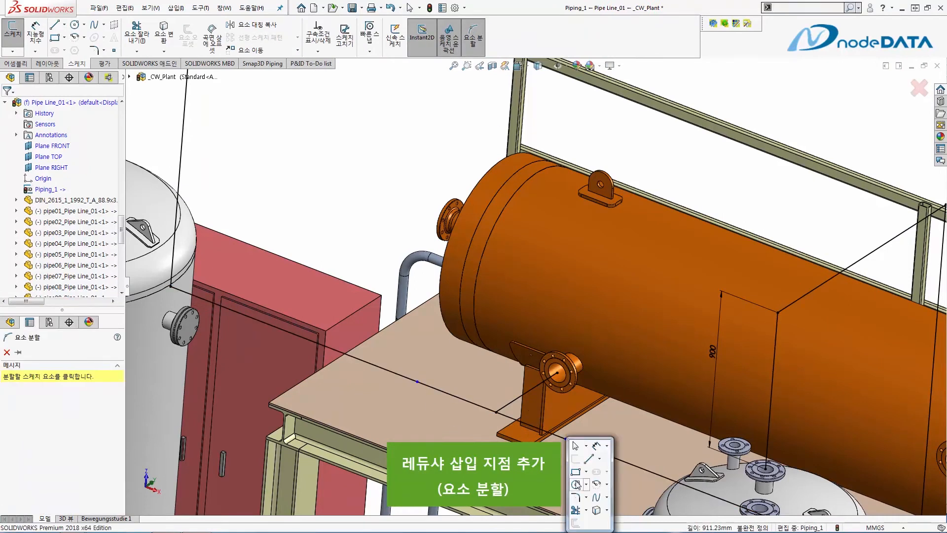
{"action": "left_click", "coordinate": [598, 380]}
{"action": "left_click", "coordinate": [496, 411]}
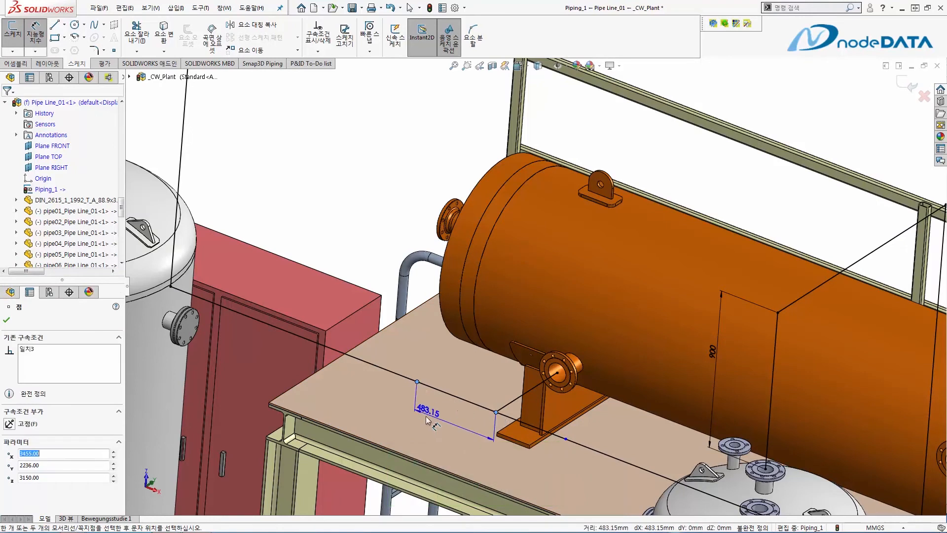
{"action": "left_click", "coordinate": [446, 418]}
{"action": "type", "text": "1000"}
{"action": "key", "text": "Return"}
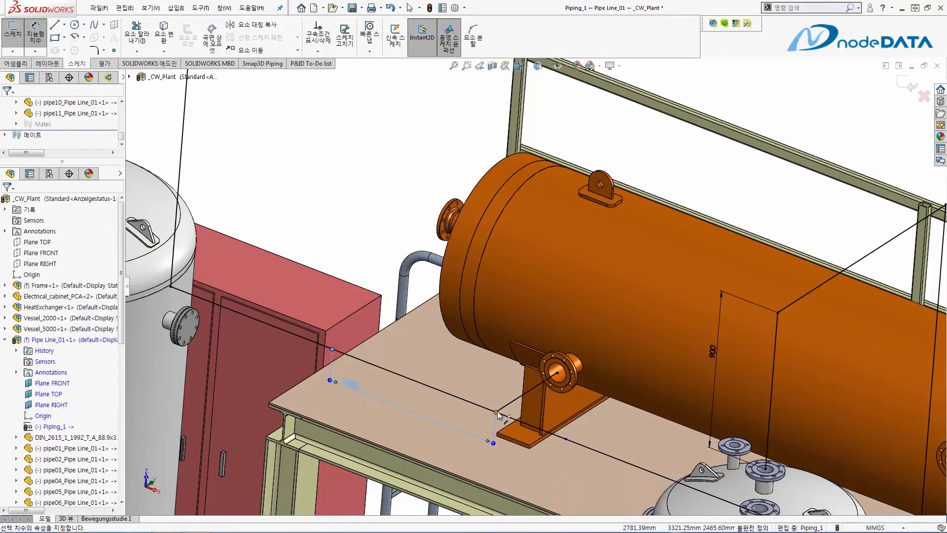
- Dimension the split point on the smaller vessel's side 1000 mm from the tee point and exit the sketch
{"action": "left_click", "coordinate": [494, 433]}
{"action": "left_click", "coordinate": [500, 440]}
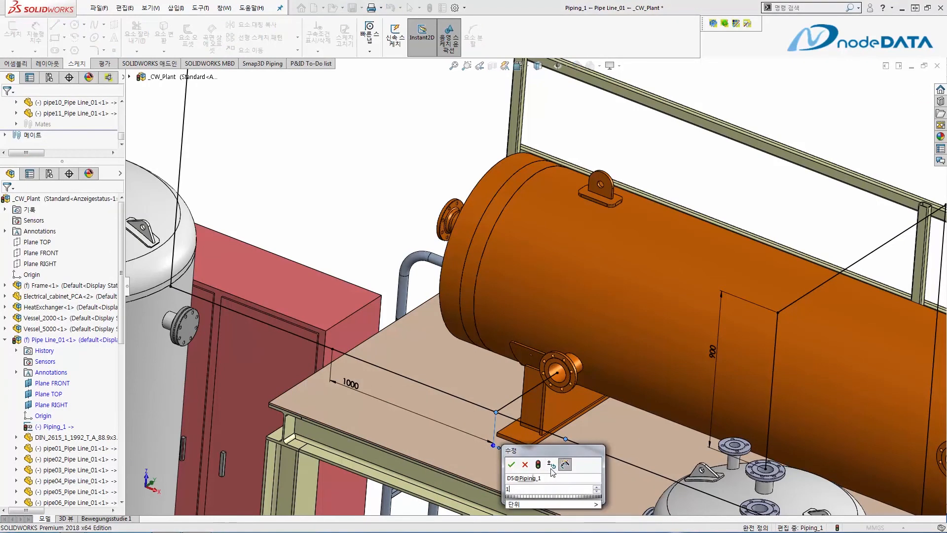
{"action": "key", "text": "Return"}
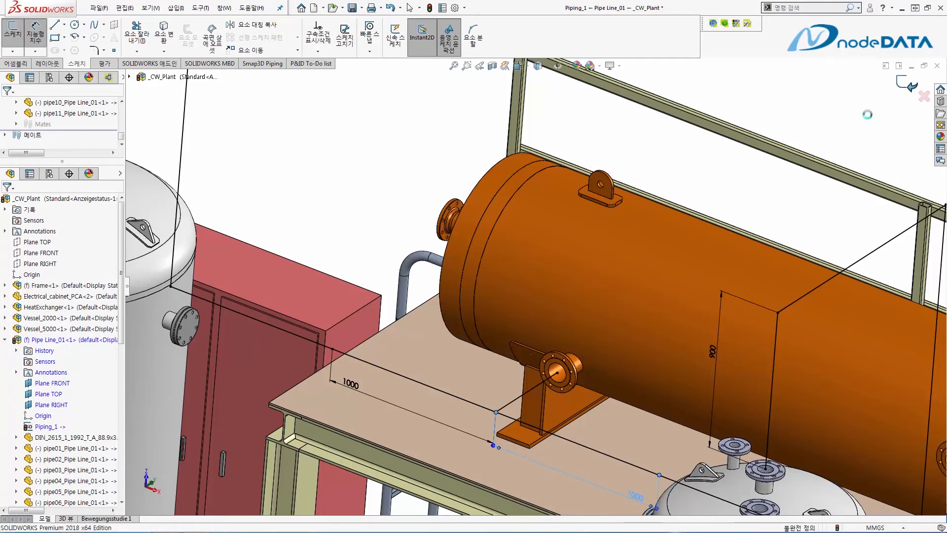
{"action": "left_click", "coordinate": [906, 83]}
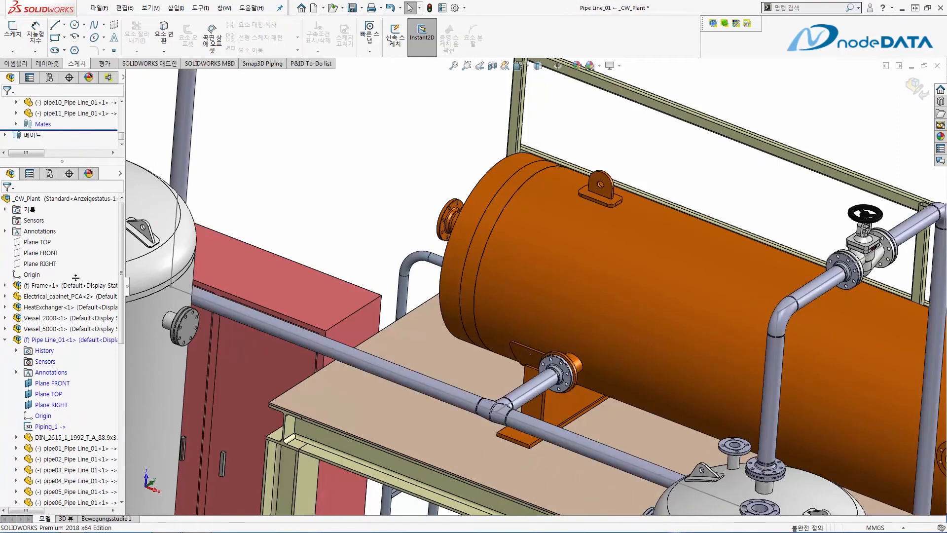
- Place a concentric reducer at path_01's split point on the larger vessel's side, using DN 100 from Spec10CA for the modified part
{"action": "left_click_drag", "start_coordinate": [75, 275], "coordinate": [75, 278]}
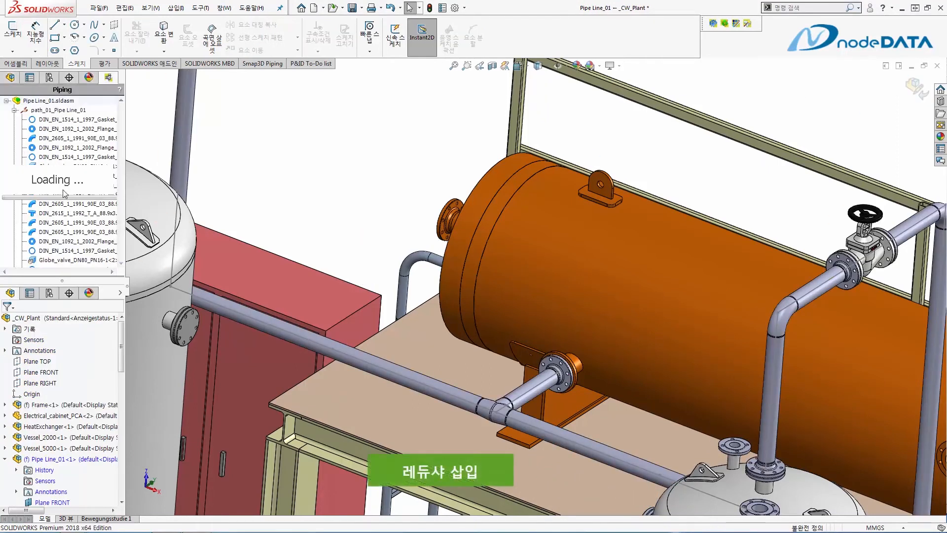
{"action": "right_click", "coordinate": [62, 112]}
{"action": "left_click", "coordinate": [104, 302]}
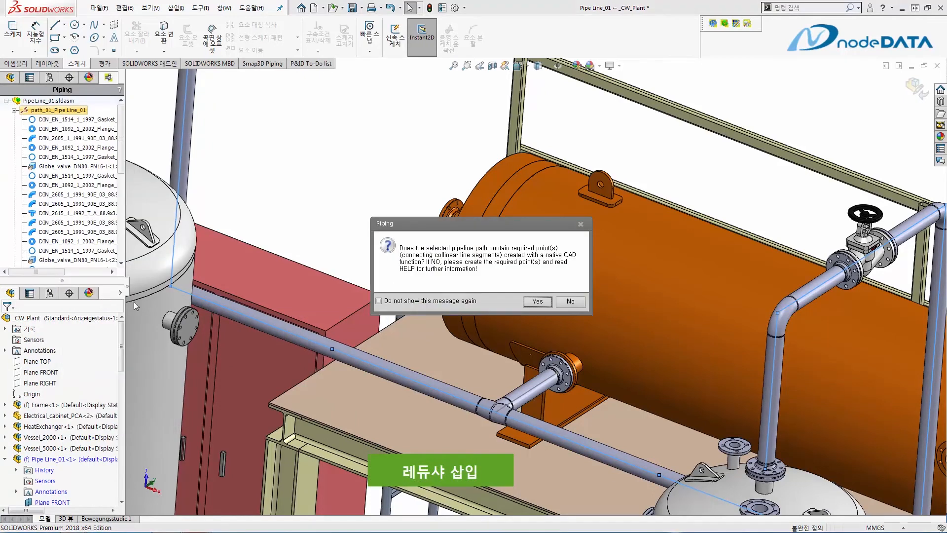
{"action": "left_click", "coordinate": [537, 301]}
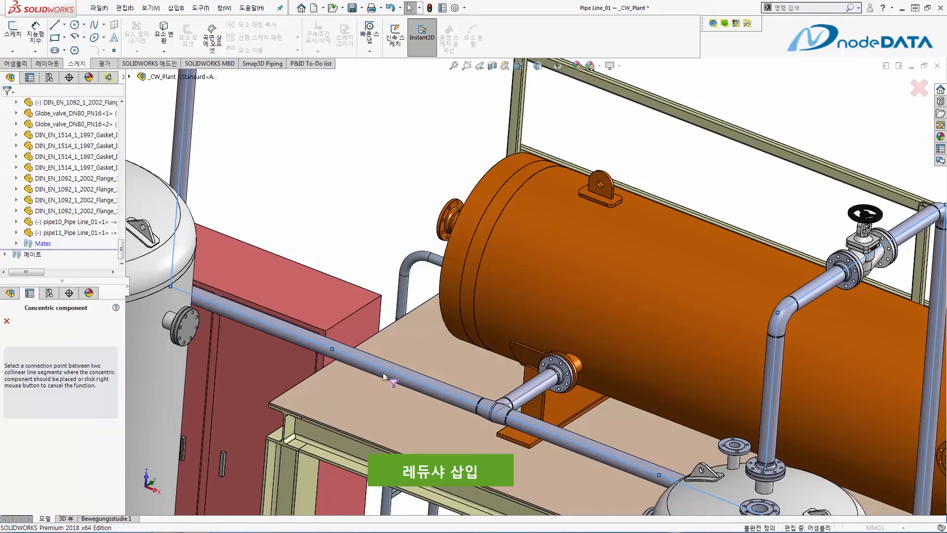
{"action": "left_click", "coordinate": [333, 351]}
{"action": "scroll", "coordinate": [404, 215], "scroll_direction": "up", "scroll_amount": 4}
{"action": "scroll", "coordinate": [404, 215], "scroll_direction": "down", "scroll_amount": 1}
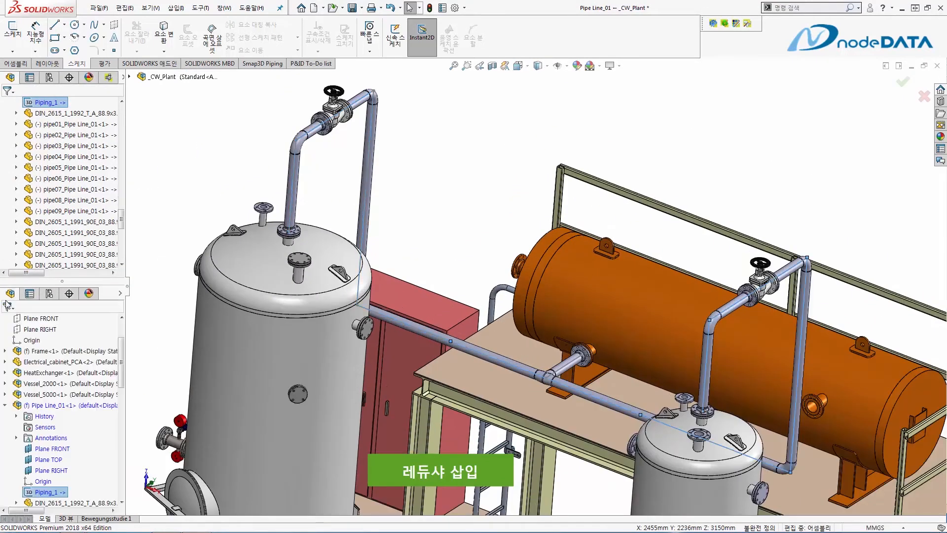
{"action": "left_click", "coordinate": [7, 302]}
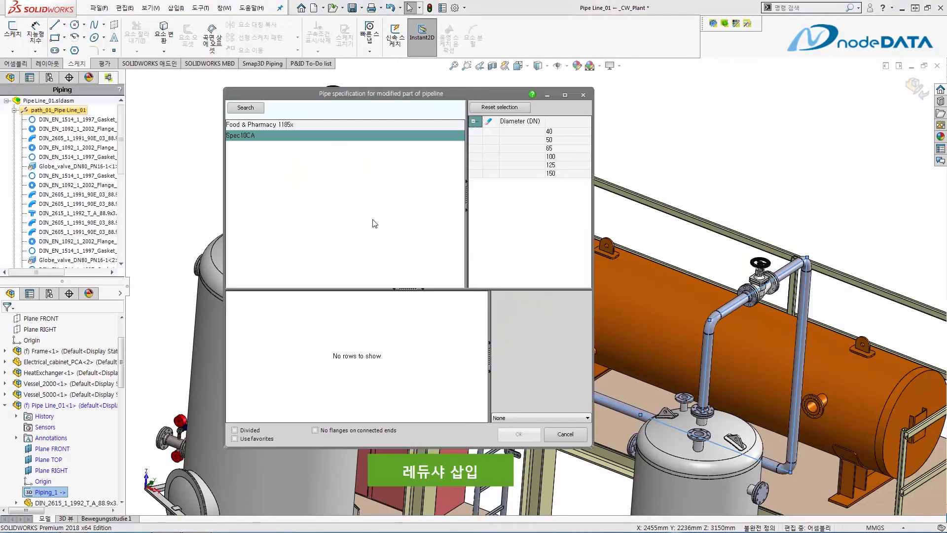
{"action": "left_click", "coordinate": [560, 157]}
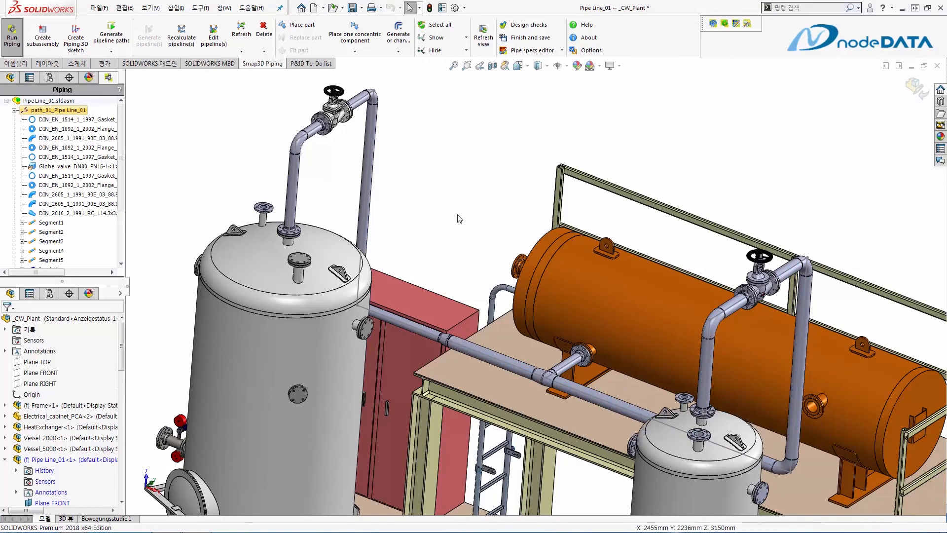
- Examine the inserted reducer and the resized pipe run between the two vessels from several angles
{"action": "scroll", "coordinate": [789, 281], "scroll_direction": "down", "scroll_amount": 8}
{"action": "scroll", "coordinate": [724, 329], "scroll_direction": "up", "scroll_amount": 3}
{"action": "middle_click_drag", "start_coordinate": [719, 329], "coordinate": [679, 321]}
{"action": "scroll", "coordinate": [675, 320], "scroll_direction": "up", "scroll_amount": 6}
{"action": "scroll", "coordinate": [341, 328], "scroll_direction": "down", "scroll_amount": 7}
{"action": "middle_click_drag", "start_coordinate": [578, 315], "coordinate": [646, 315]}
{"action": "scroll", "coordinate": [578, 319], "scroll_direction": "down", "scroll_amount": 2}
{"action": "scroll", "coordinate": [586, 317], "scroll_direction": "down", "scroll_amount": 4}
{"action": "scroll", "coordinate": [729, 336], "scroll_direction": "up", "scroll_amount": 12}
{"action": "middle_click_drag", "start_coordinate": [813, 341], "coordinate": [784, 342], "text": "ctrl"}
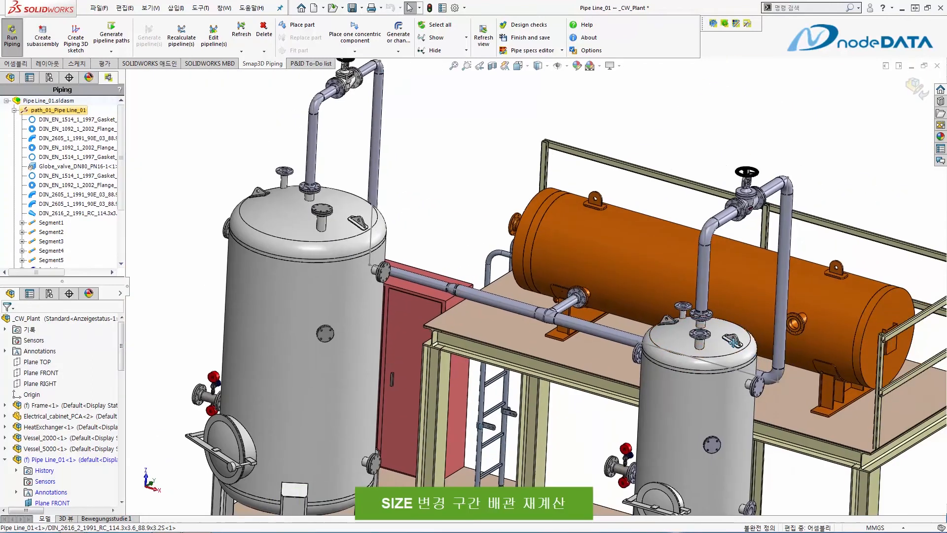
- Check the nominal sizes of the globe valves above the smaller and larger vessels
{"action": "scroll", "coordinate": [635, 275], "scroll_direction": "down", "scroll_amount": 10}
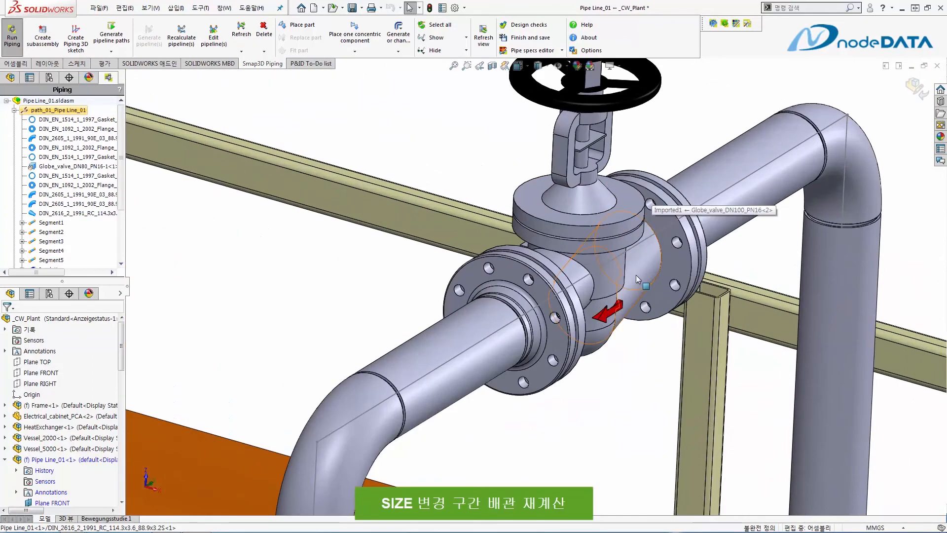
{"action": "left_click", "coordinate": [636, 276]}
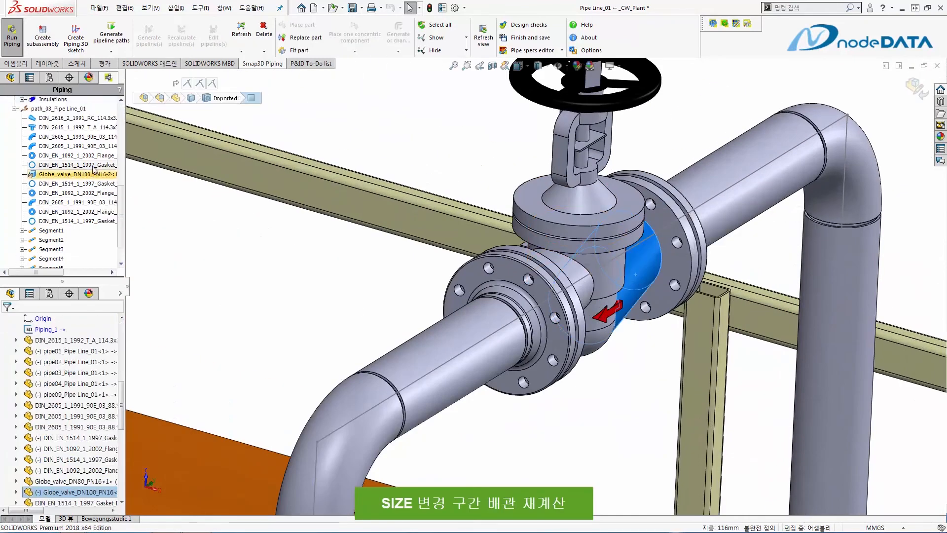
{"action": "left_click", "coordinate": [296, 304]}
{"action": "scroll", "coordinate": [222, 212], "scroll_direction": "up", "scroll_amount": 5}
{"action": "scroll", "coordinate": [534, 239], "scroll_direction": "down", "scroll_amount": 6}
{"action": "left_click", "coordinate": [521, 228]}
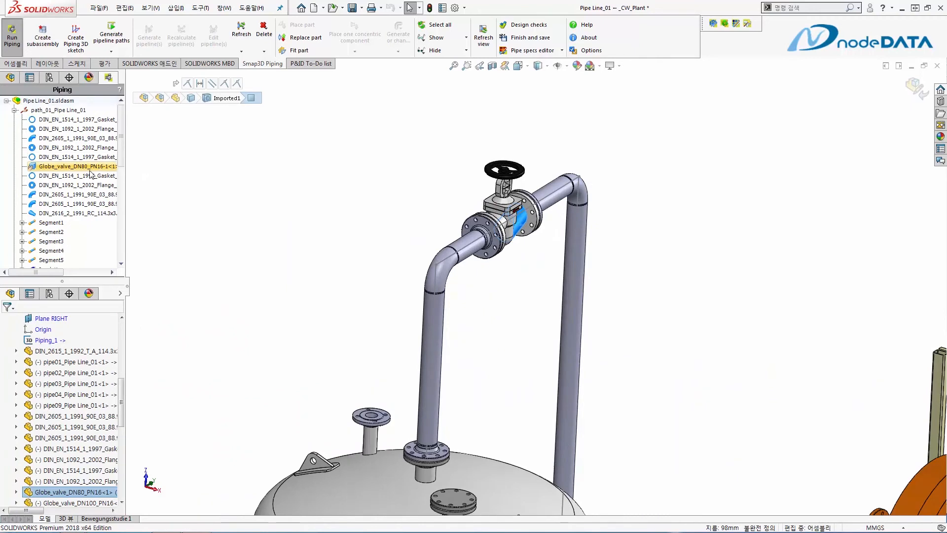
{"action": "left_click", "coordinate": [303, 252]}
{"action": "scroll", "coordinate": [695, 372], "scroll_direction": "up", "scroll_amount": 5}
{"action": "scroll", "coordinate": [611, 321], "scroll_direction": "down", "scroll_amount": 6}
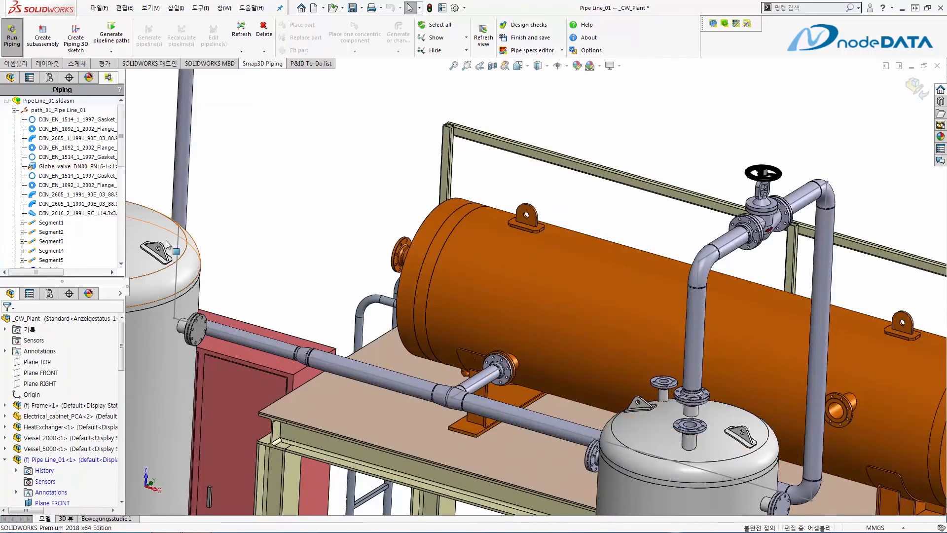
- Place a concentric reducer at path_03's split point on the smaller vessel's side, changing the part toward that vessel to DN 80
{"action": "double_click", "coordinate": [42, 111]}
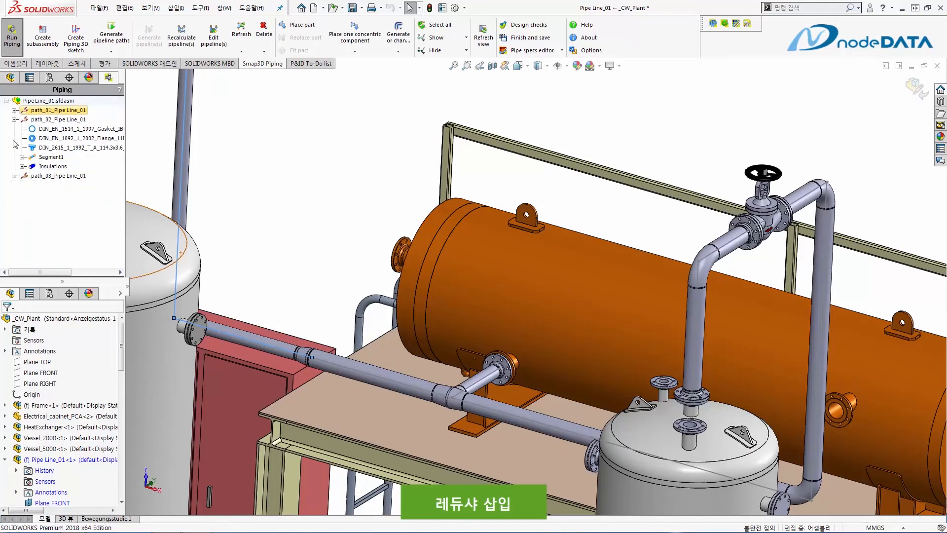
{"action": "right_click", "coordinate": [42, 179]}
{"action": "left_click", "coordinate": [79, 372]}
{"action": "left_click", "coordinate": [592, 437]}
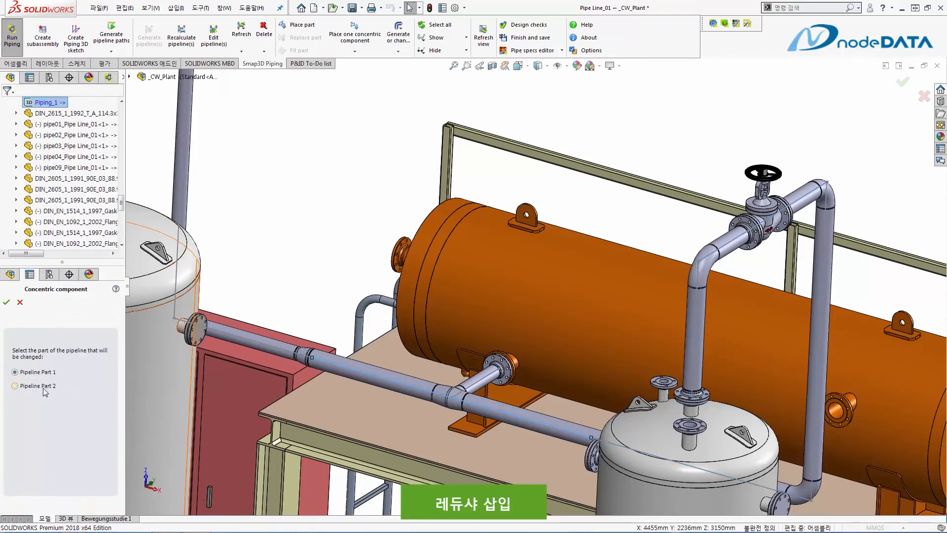
{"action": "left_click", "coordinate": [525, 438]}
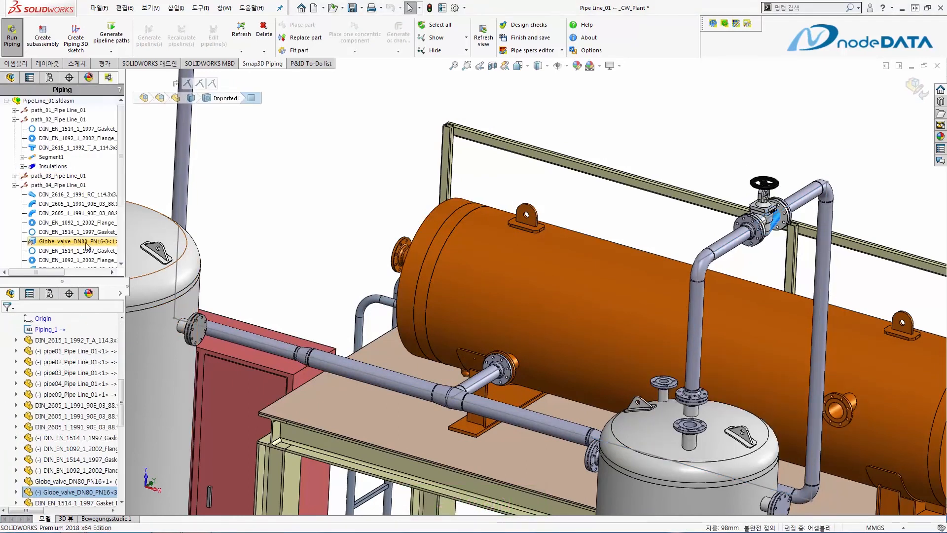
{"action": "left_click", "coordinate": [362, 287]}
- Replace the tee at the heat exchanger branch with the DN 100 3-way valve from Spec10CA
{"action": "scroll", "coordinate": [405, 444], "scroll_direction": "down", "scroll_amount": 5}
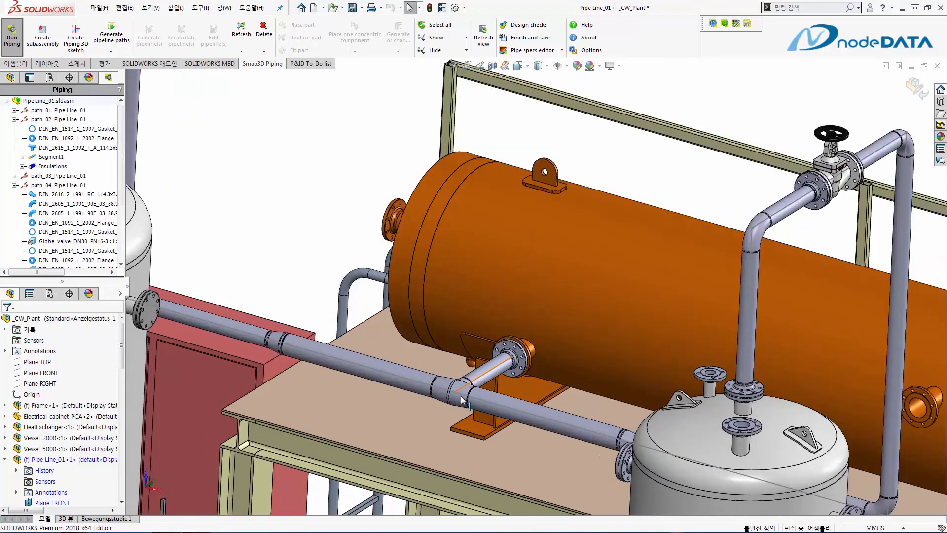
{"action": "left_click", "coordinate": [470, 378]}
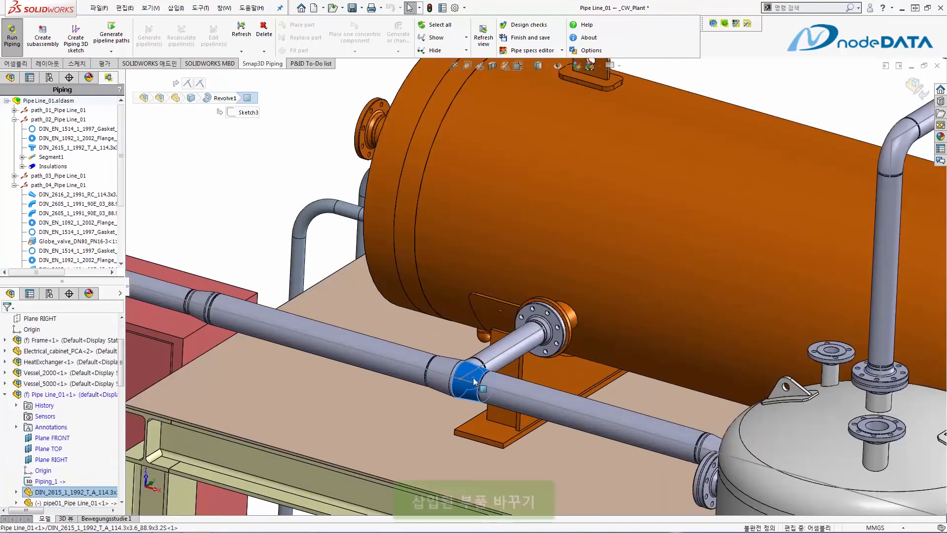
{"action": "right_click", "coordinate": [67, 148]}
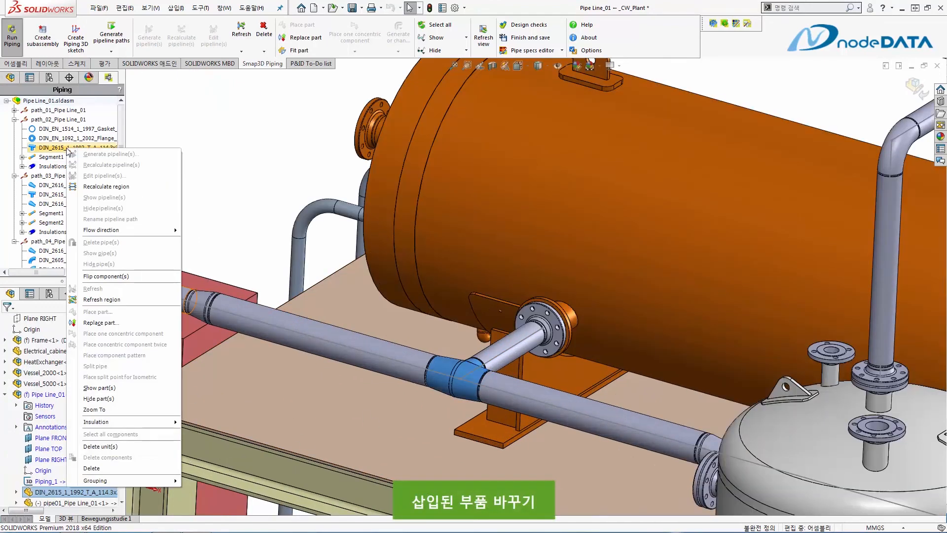
{"action": "left_click", "coordinate": [113, 323]}
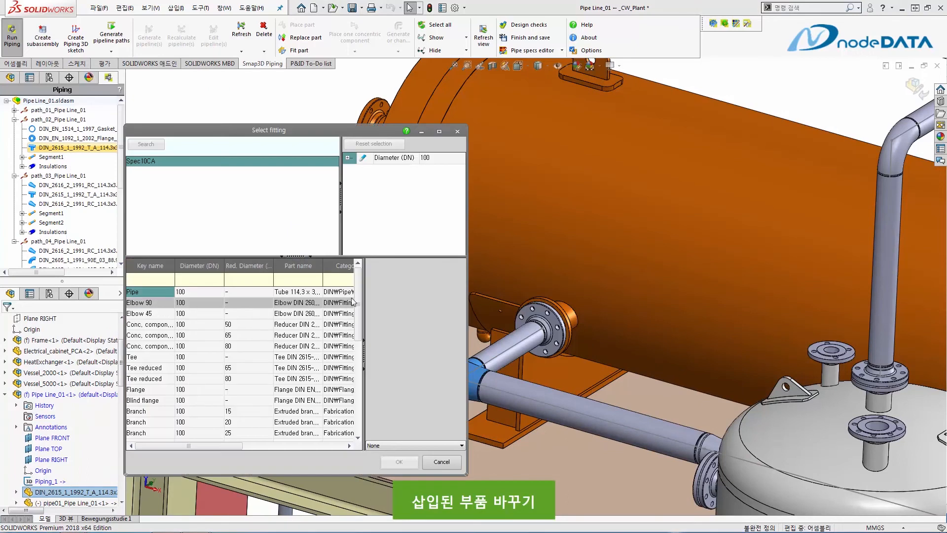
{"action": "scroll", "coordinate": [350, 356], "scroll_direction": "down", "scroll_amount": 3}
{"action": "left_click", "coordinate": [148, 392]}
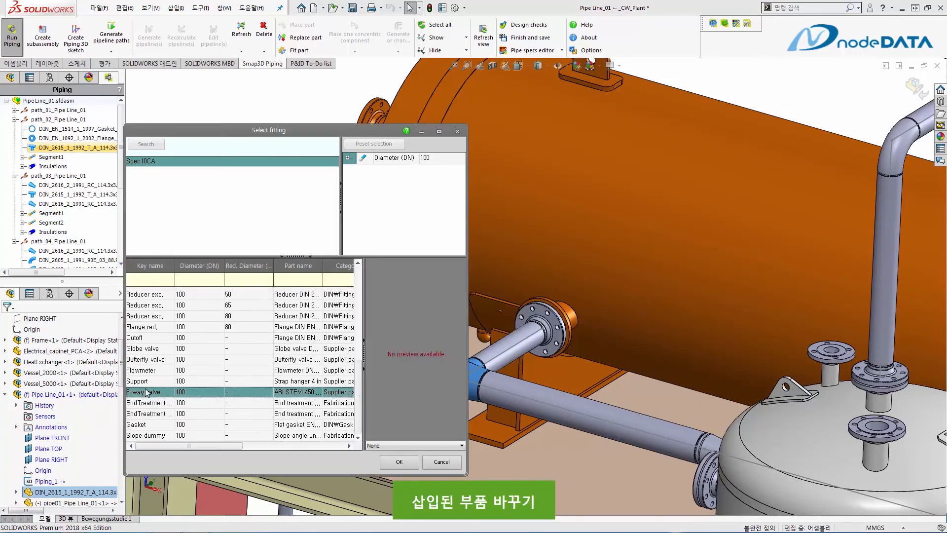
{"action": "left_click", "coordinate": [399, 461]}
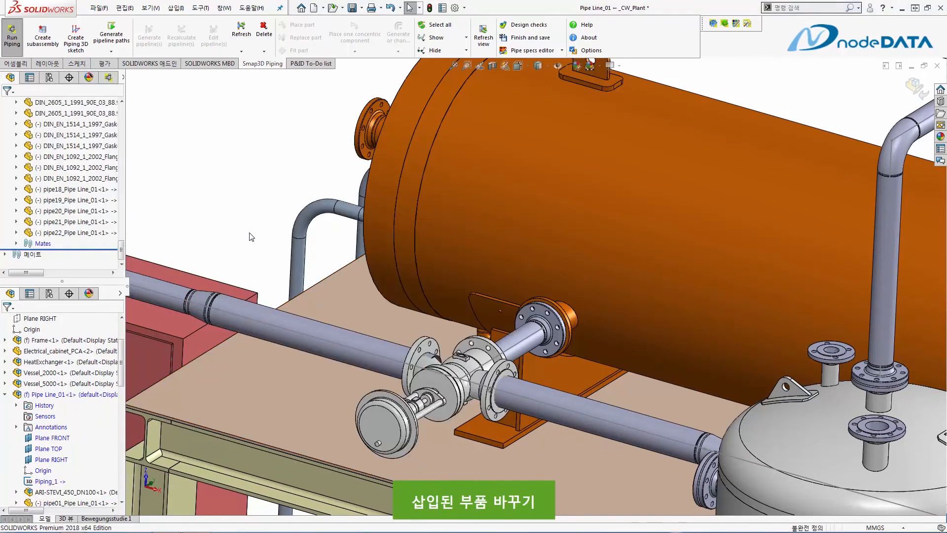
- Recalculate path_01, path_02, path_03 and path_04 together to fit the pipes and flanges to the 3-way valve
{"action": "left_click", "coordinate": [108, 78]}
{"action": "left_click", "coordinate": [14, 119]}
{"action": "left_click", "coordinate": [14, 128]}
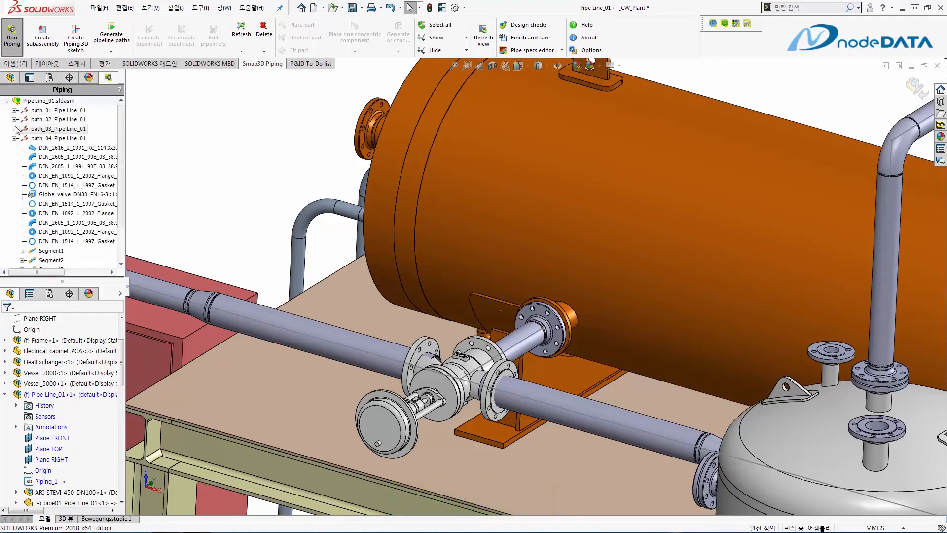
{"action": "left_click", "coordinate": [52, 129]}
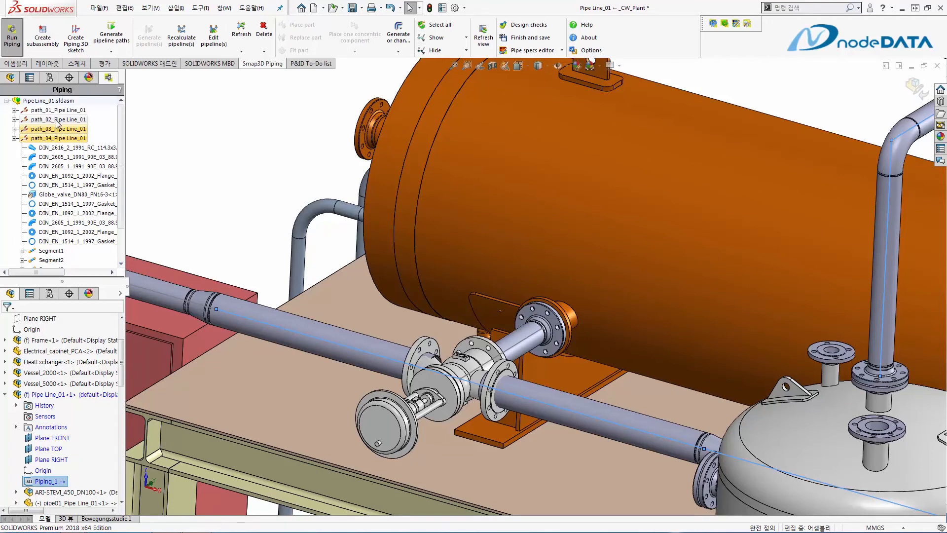
{"action": "left_click", "coordinate": [56, 120], "text": "ctrl"}
{"action": "left_click", "coordinate": [57, 111], "text": "ctrl"}
{"action": "left_click", "coordinate": [181, 40]}
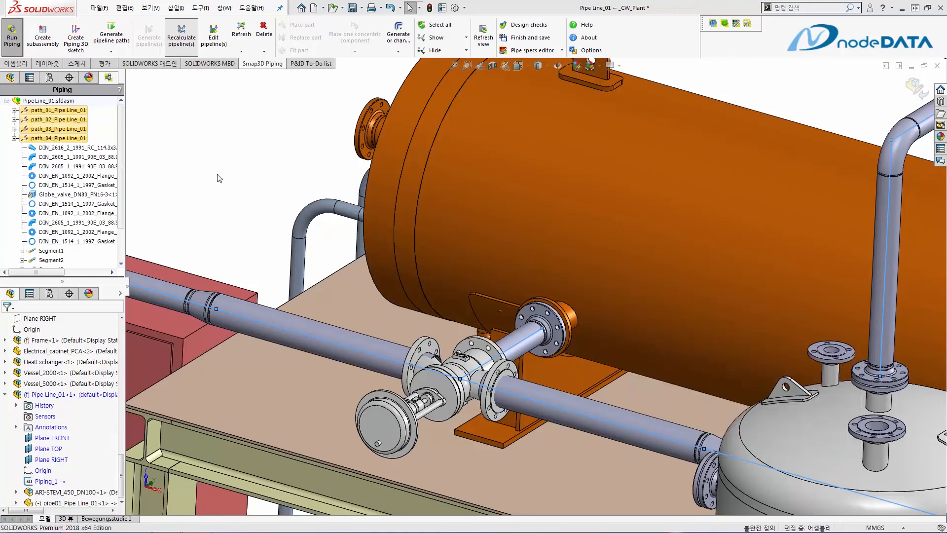
- Edit the path_02 branch pipeline between the 3-way valve and the heat exchanger to diameter DN 100
{"action": "middle_click_drag", "start_coordinate": [572, 351], "coordinate": [513, 439]}
{"action": "scroll", "coordinate": [463, 383], "scroll_direction": "down", "scroll_amount": 3}
{"action": "middle_click_drag", "start_coordinate": [463, 383], "coordinate": [629, 296]}
{"action": "scroll", "coordinate": [634, 291], "scroll_direction": "down", "scroll_amount": 2}
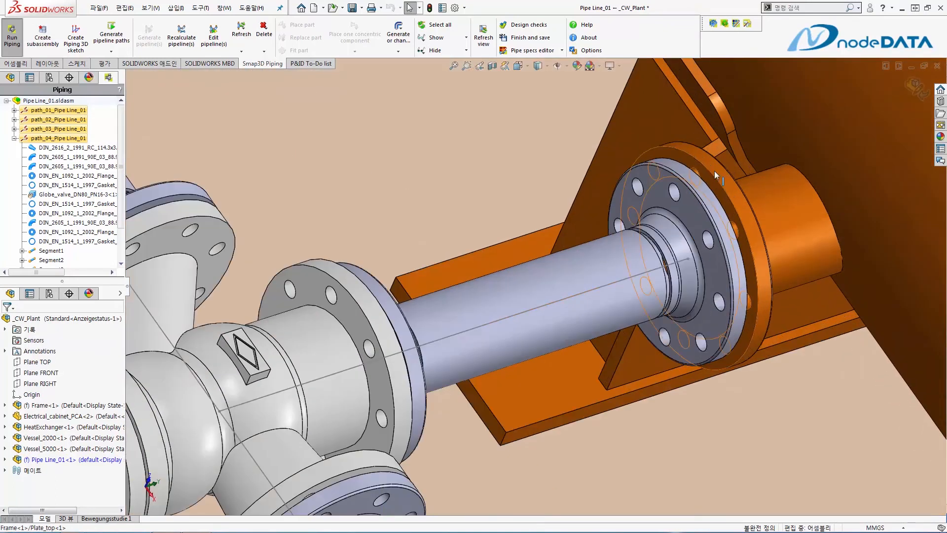
{"action": "left_click", "coordinate": [713, 269]}
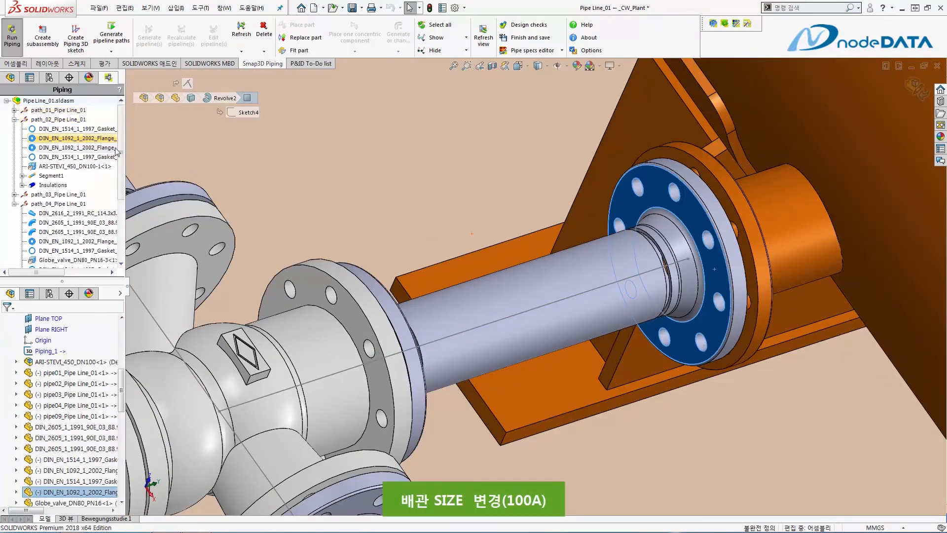
{"action": "left_click", "coordinate": [52, 121]}
{"action": "left_click", "coordinate": [213, 35]}
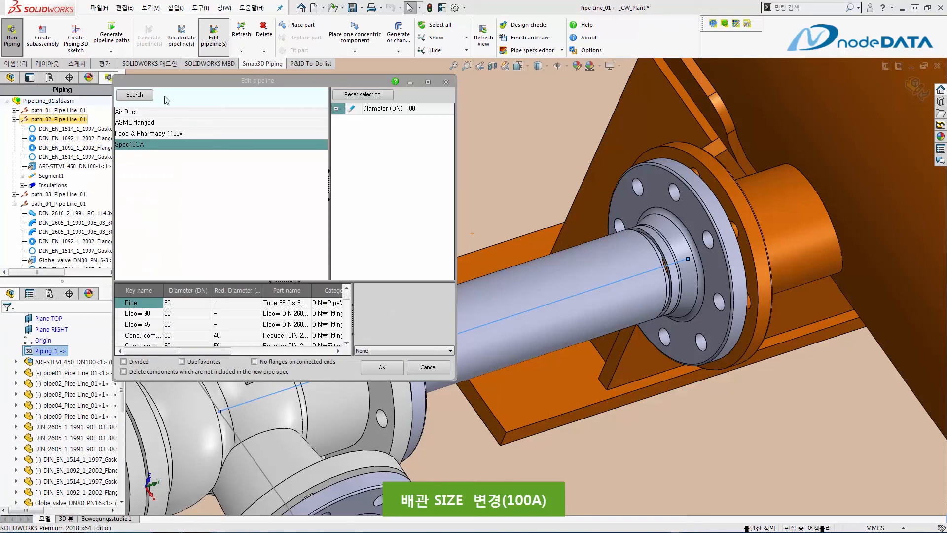
{"action": "left_click", "coordinate": [335, 110]}
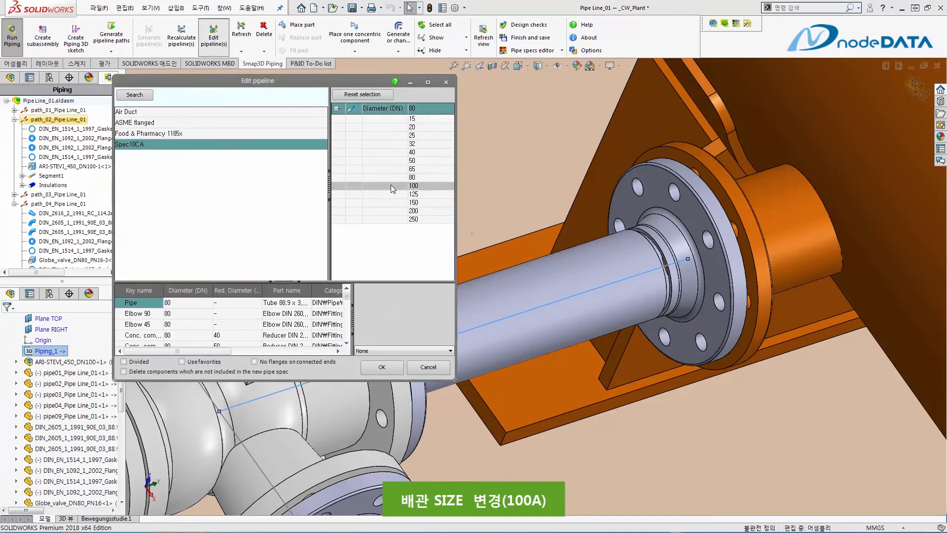
{"action": "left_click", "coordinate": [389, 188]}
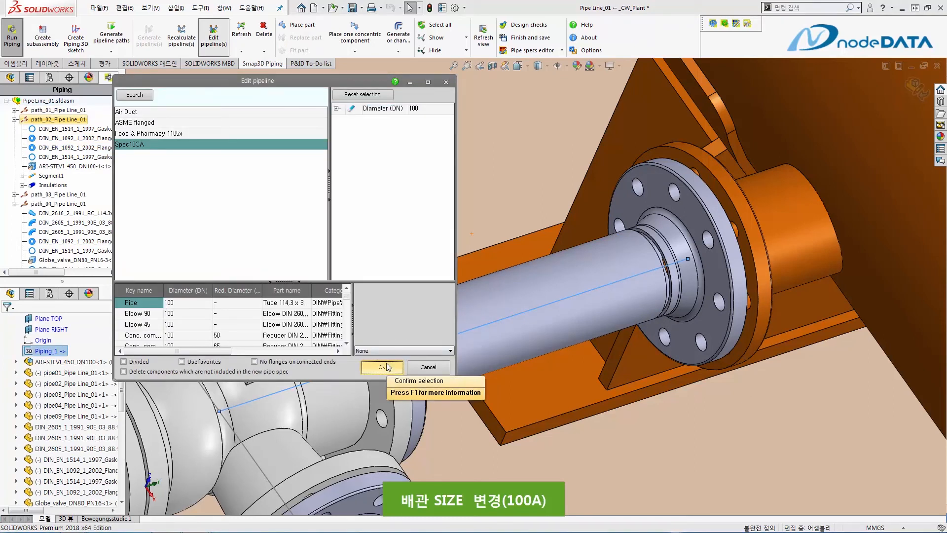
{"action": "left_click", "coordinate": [386, 367]}
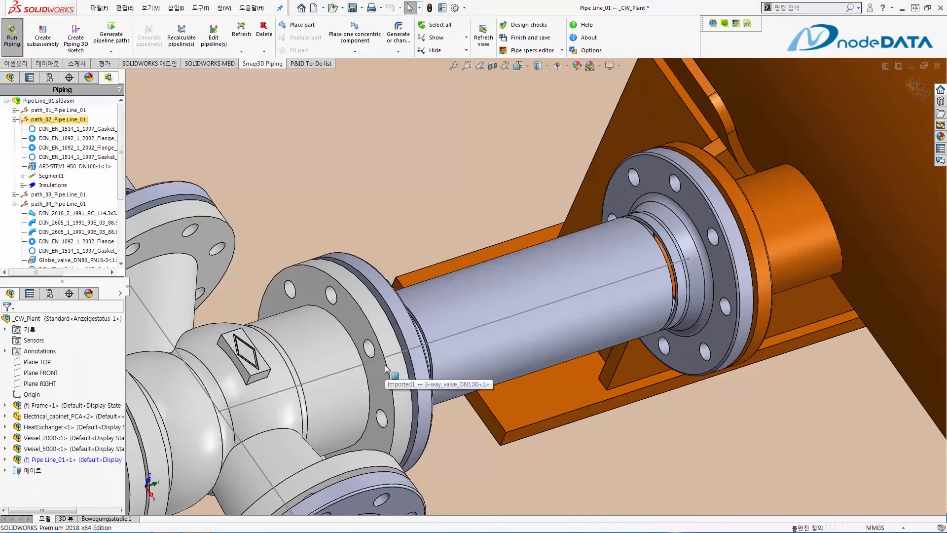
- Review the resized branch and restore the saved PLANT ISO view to show the whole plant
{"action": "scroll", "coordinate": [669, 455], "scroll_direction": "up", "scroll_amount": 6}
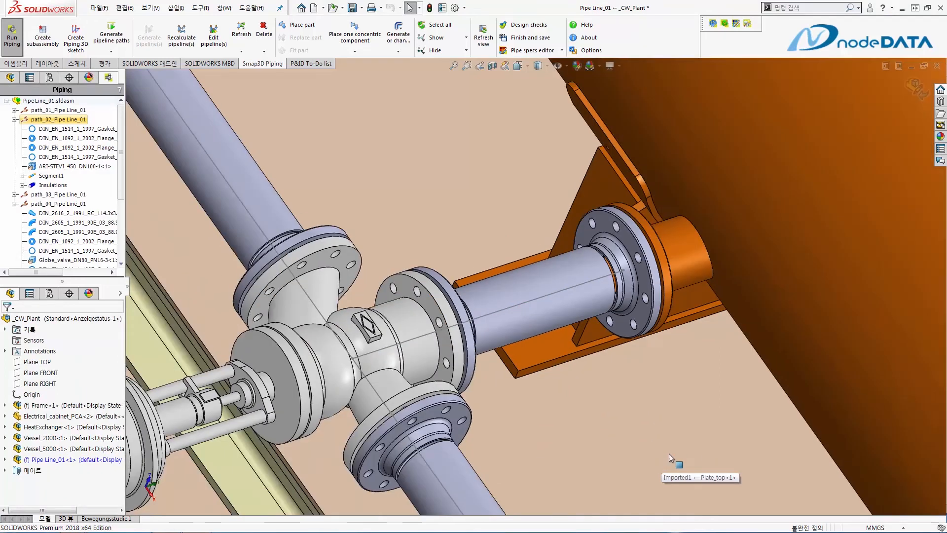
{"action": "middle_click_drag", "start_coordinate": [557, 403], "coordinate": [488, 446]}
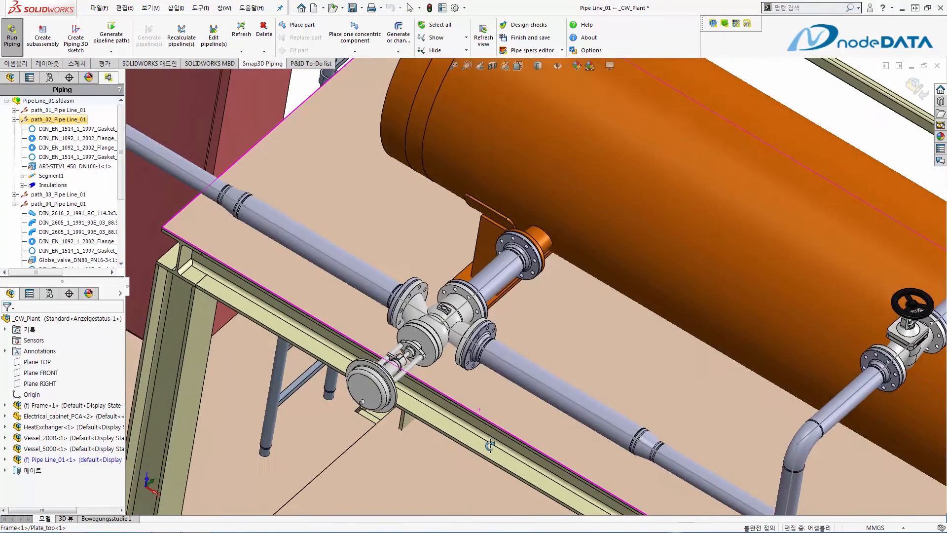
{"action": "scroll", "coordinate": [577, 410], "scroll_direction": "up", "scroll_amount": 3}
{"action": "key", "text": "space"}
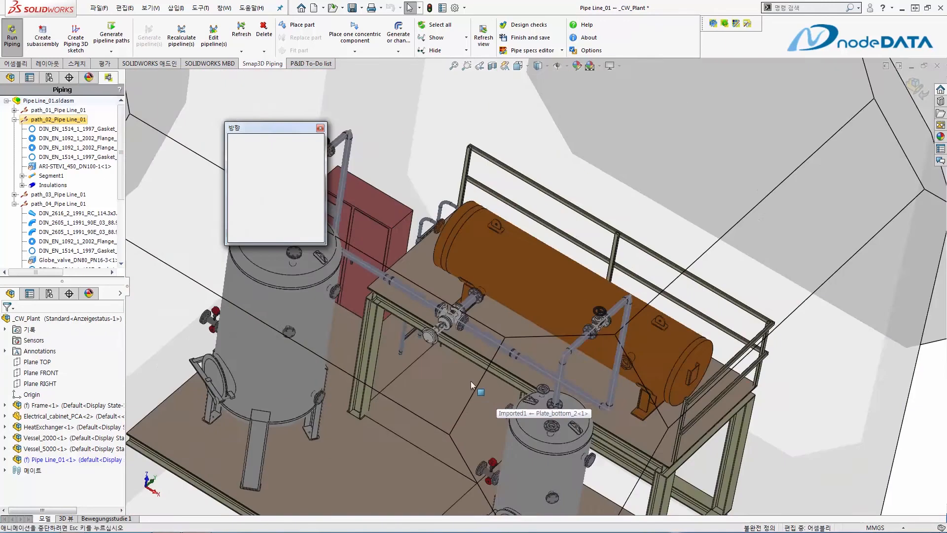
{"action": "left_click", "coordinate": [260, 215]}
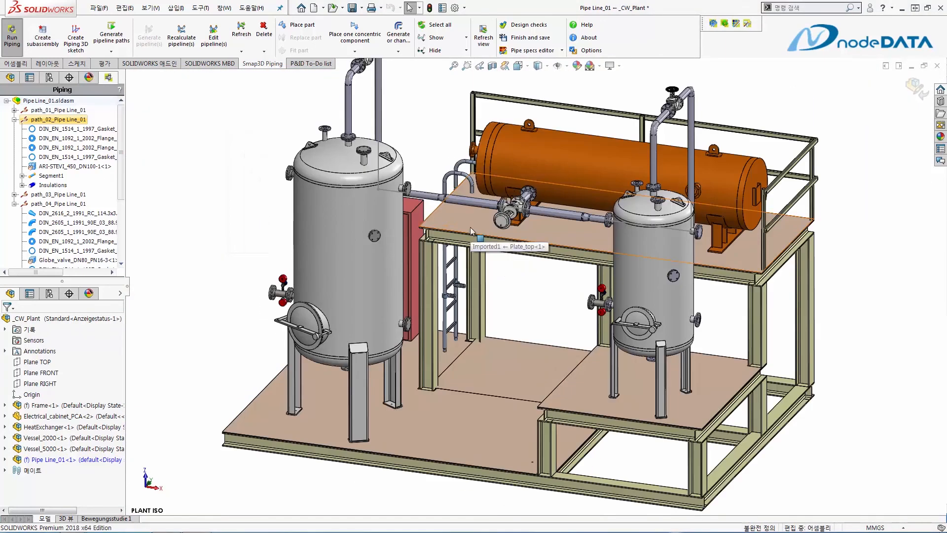
{"action": "middle_click_drag", "start_coordinate": [799, 240], "coordinate": [803, 282], "text": "ctrl"}
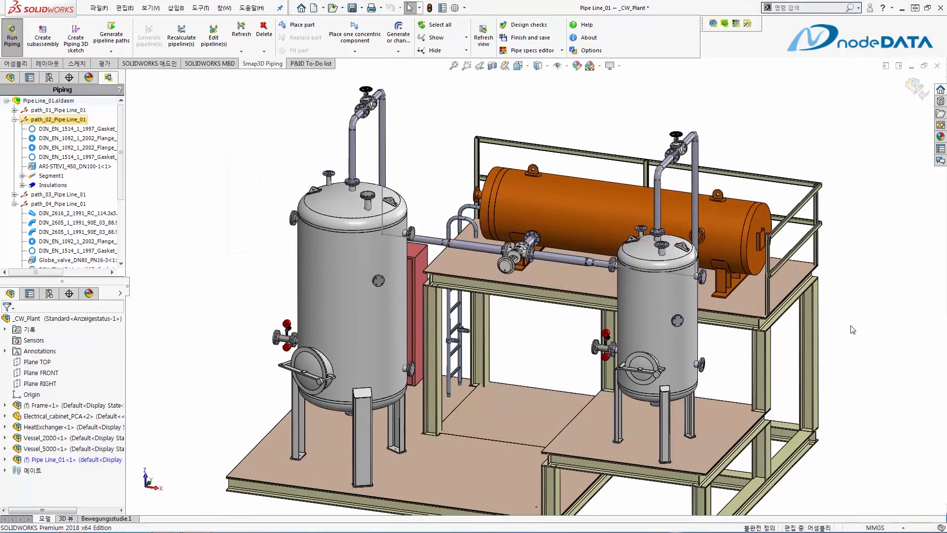
- Read the CAD assembly Pipe Line_01.sldasm into Smap 3D Isometric and inspect the data of path_01's first gasket and flange
{"action": "left_click", "coordinate": [713, 23]}
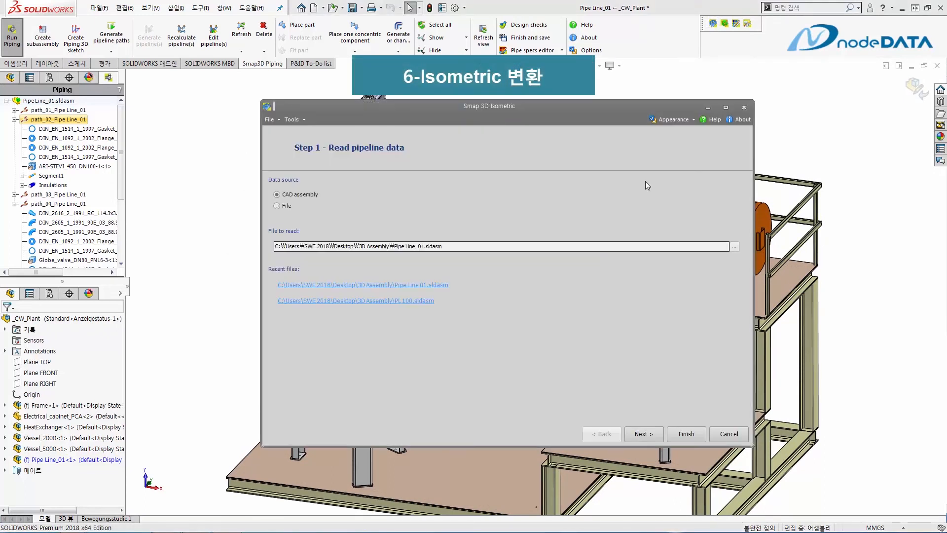
{"action": "left_click", "coordinate": [639, 433]}
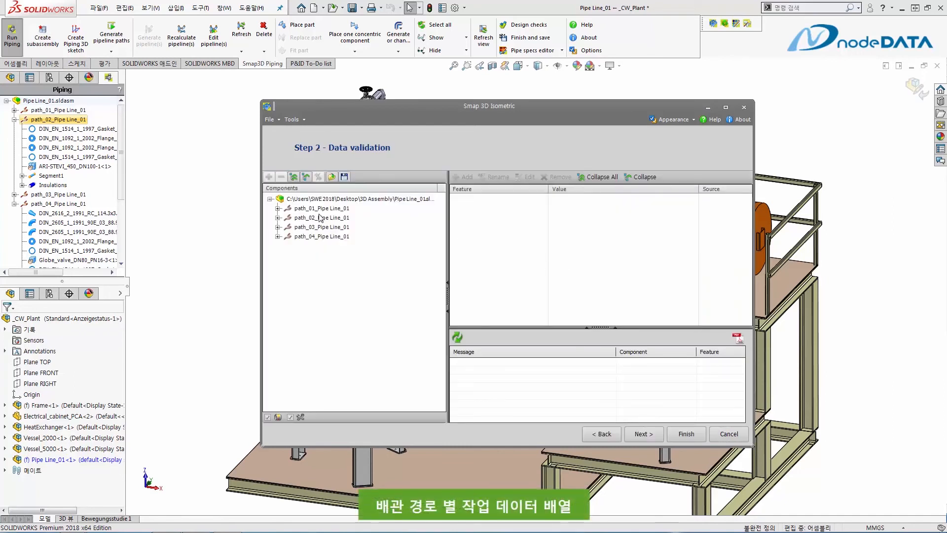
{"action": "left_click", "coordinate": [278, 208]}
{"action": "left_click", "coordinate": [348, 217]}
{"action": "left_click", "coordinate": [324, 227]}
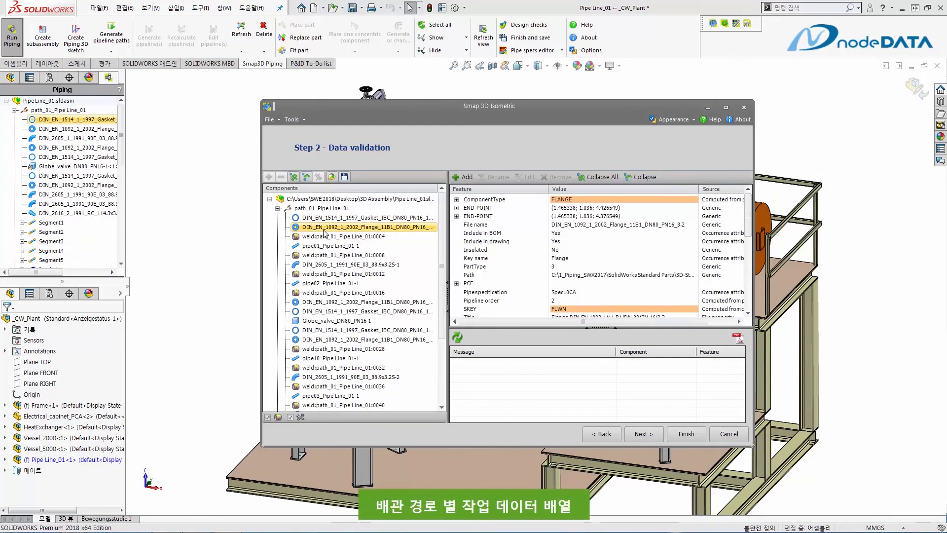
- Check path_01's first pipes and elbow in the validation list against the highlighted parts in the 3D model above the large vessel
{"action": "left_click_drag", "start_coordinate": [378, 107], "coordinate": [548, 140]}
{"action": "left_click", "coordinate": [466, 269]}
{"action": "left_click", "coordinate": [485, 279]}
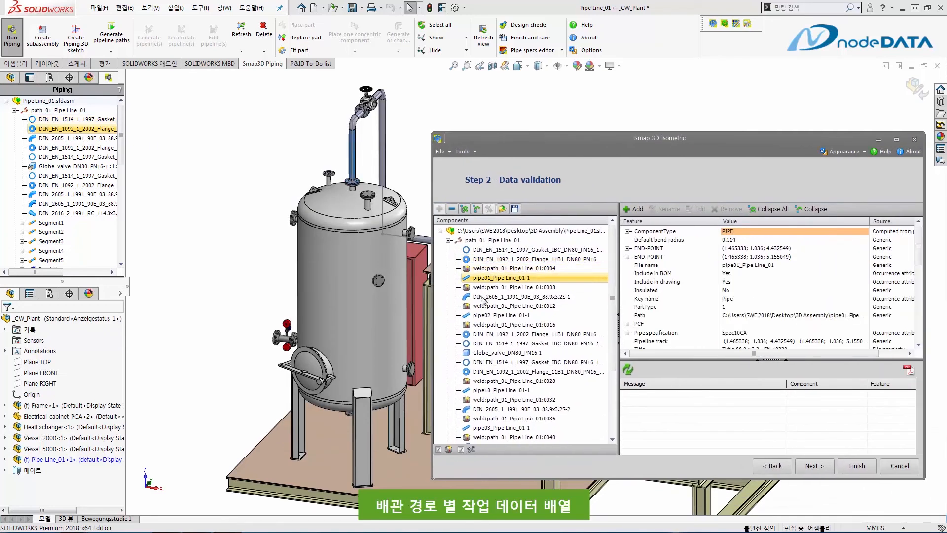
{"action": "left_click", "coordinate": [493, 297]}
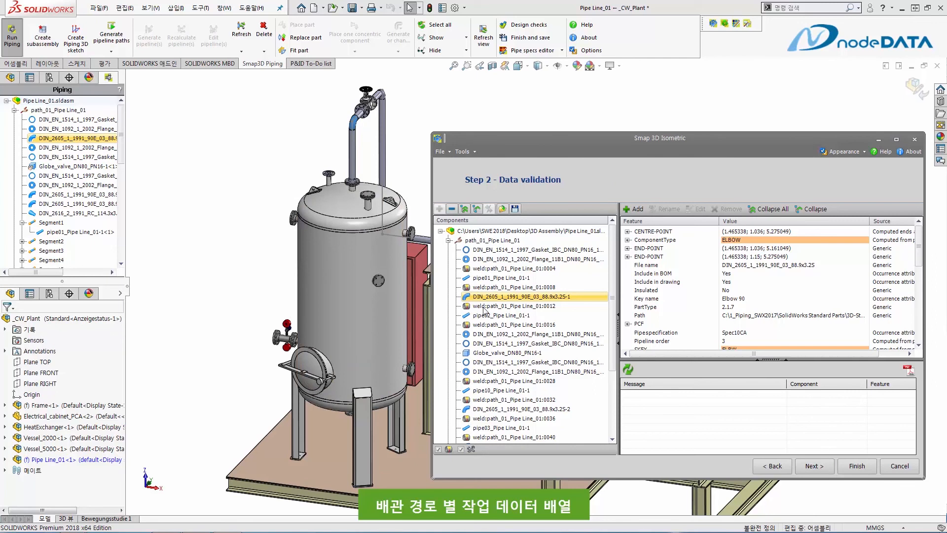
{"action": "left_click", "coordinate": [486, 315]}
{"action": "middle_click_drag", "start_coordinate": [382, 122], "coordinate": [355, 132]}
{"action": "scroll", "coordinate": [365, 136], "scroll_direction": "down", "scroll_amount": 6}
{"action": "middle_click_drag", "start_coordinate": [416, 198], "coordinate": [277, 494]}
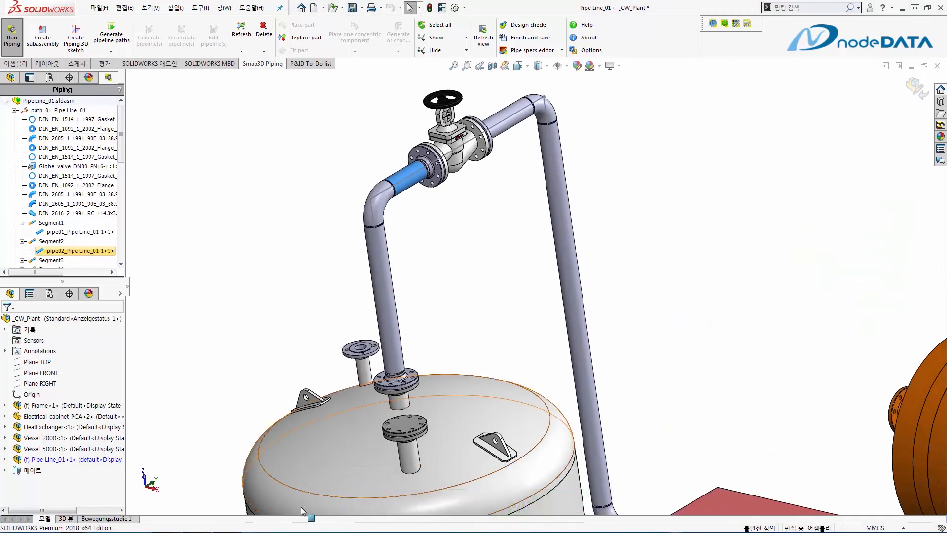
- Generate the isometrics for project Smap3D with the drawing styles Final-Basic, Final-Cut-List, Final-Weld-Box_DWG and Spool
{"action": "left_click", "coordinate": [243, 528]}
{"action": "left_click", "coordinate": [813, 465]}
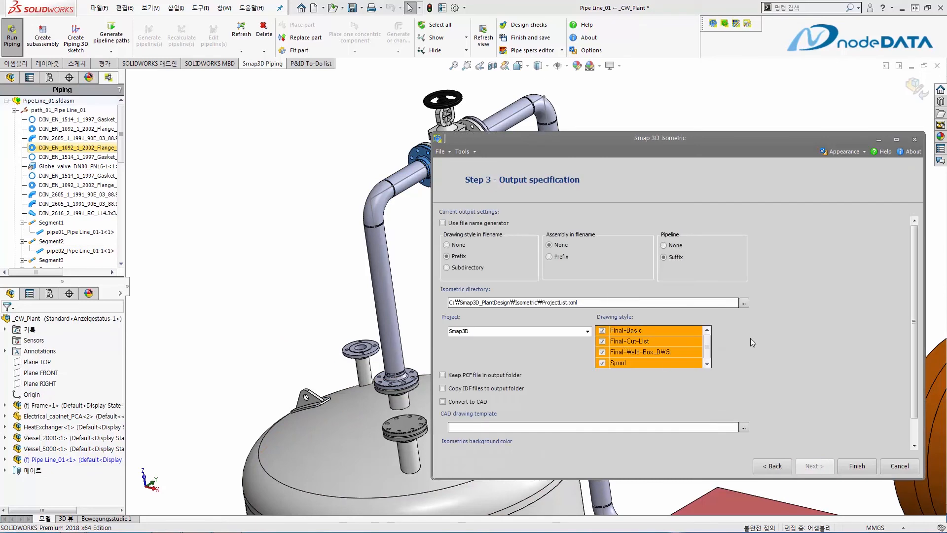
{"action": "left_click", "coordinate": [857, 465]}
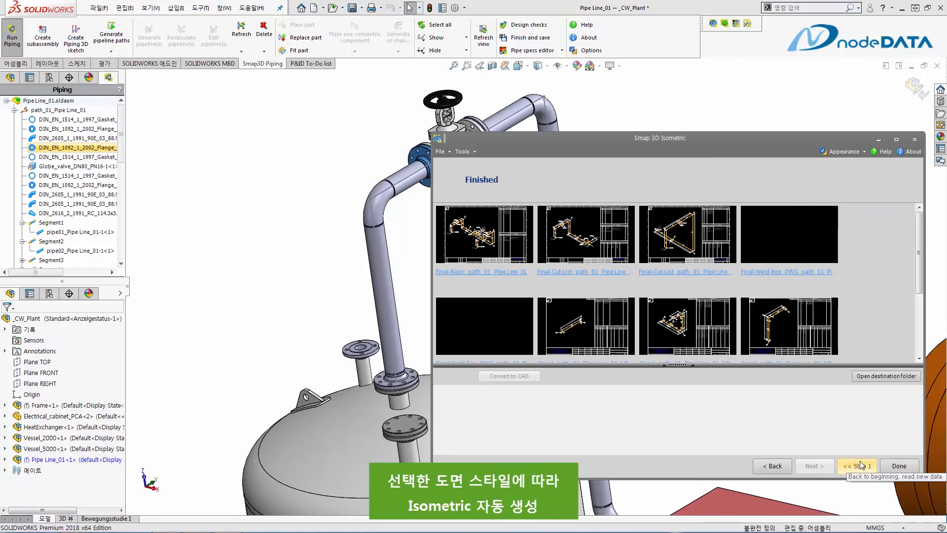
- Open the generated Final-Basic isometric of path_01 in DraftSight, examine its dimensions and material lists, and close it without saving
{"action": "left_click", "coordinate": [496, 273]}
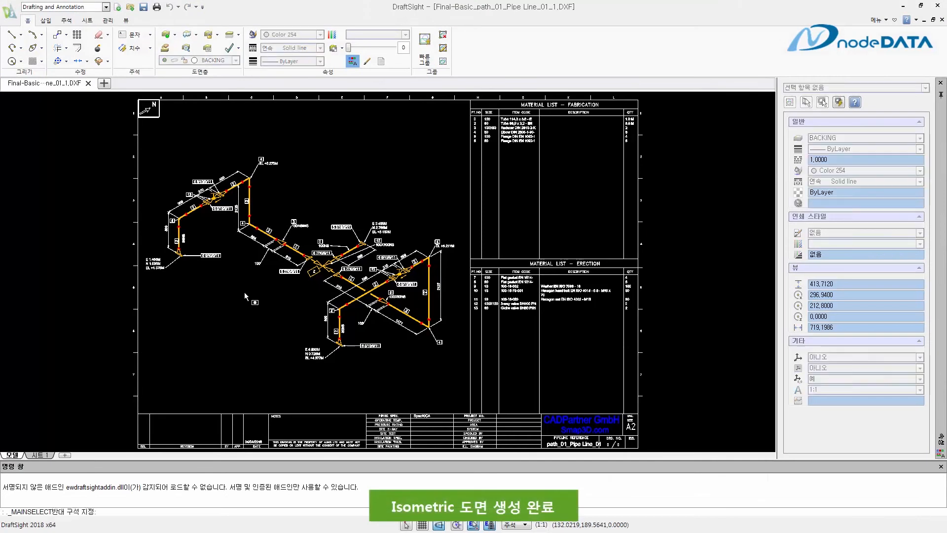
{"action": "scroll", "coordinate": [285, 242], "scroll_direction": "up", "scroll_amount": 5}
{"action": "scroll", "coordinate": [584, 394], "scroll_direction": "down", "scroll_amount": 5}
{"action": "mouse_move", "coordinate": [760, 374]}
{"action": "middle_mouse_down"}
{"action": "mouse_move", "coordinate": [705, 276]}
{"action": "mouse_move", "coordinate": [498, 272]}
{"action": "middle_mouse_up"}
{"action": "mouse_move", "coordinate": [653, 222]}
{"action": "middle_mouse_down"}
{"action": "mouse_move", "coordinate": [608, 266]}
{"action": "mouse_move", "coordinate": [595, 355]}
{"action": "mouse_move", "coordinate": [573, 237]}
{"action": "mouse_move", "coordinate": [588, 361]}
{"action": "mouse_move", "coordinate": [501, 327]}
{"action": "mouse_move", "coordinate": [503, 283]}
{"action": "mouse_move", "coordinate": [591, 247]}
{"action": "middle_mouse_up"}
{"action": "scroll", "coordinate": [658, 229], "scroll_direction": "down", "scroll_amount": 3}
{"action": "left_click", "coordinate": [937, 5]}
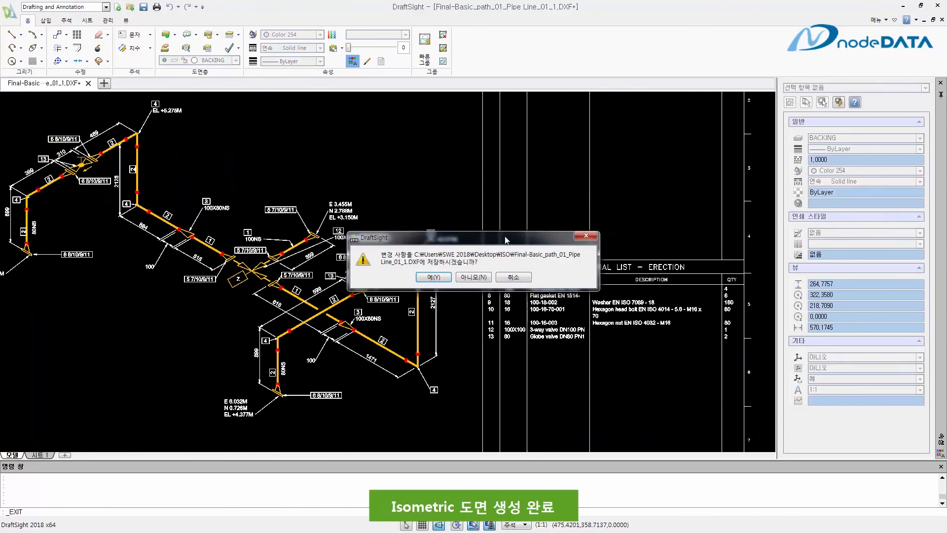
{"action": "left_click", "coordinate": [473, 277]}
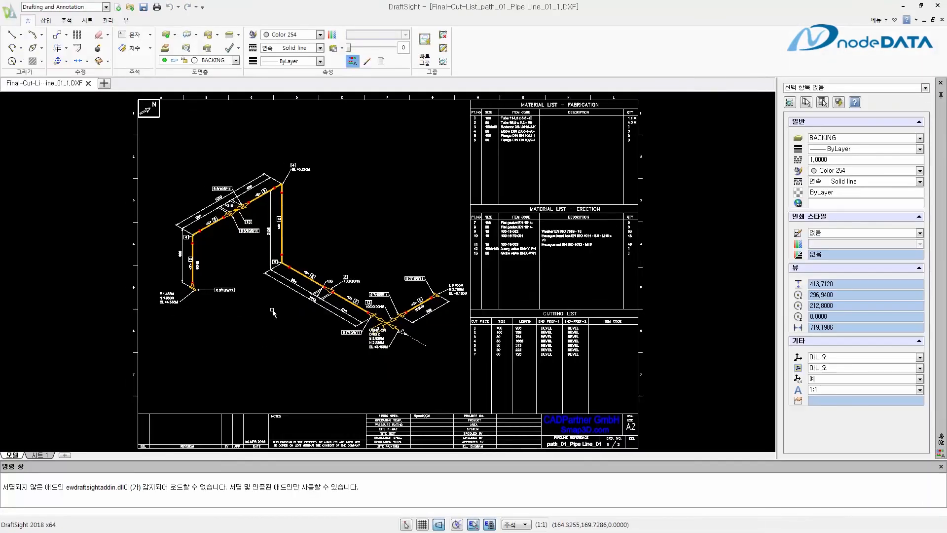
- Examine the 3-way valve area and the cutting list in the Final-Cut-List isometric of path_01
{"action": "scroll", "coordinate": [358, 323], "scroll_direction": "up", "scroll_amount": 5}
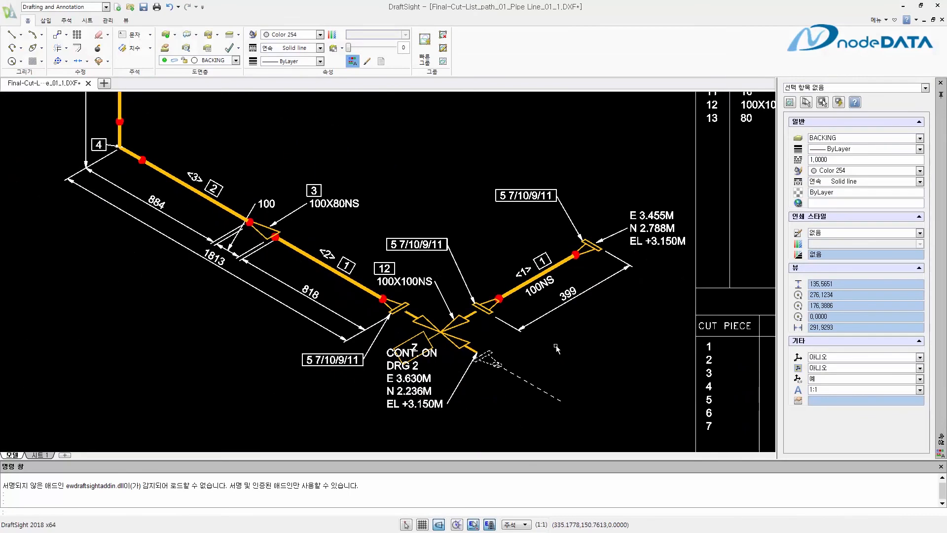
{"action": "scroll", "coordinate": [530, 370], "scroll_direction": "down", "scroll_amount": 4}
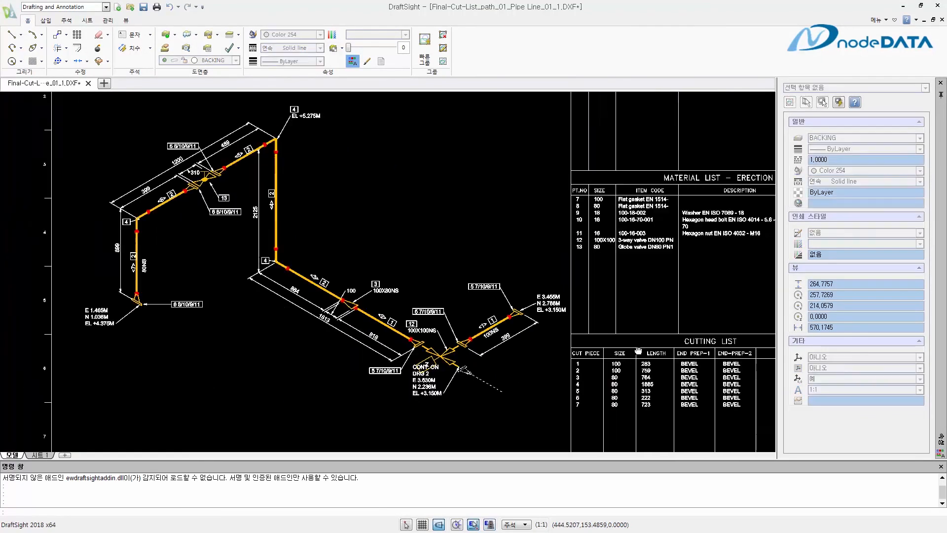
{"action": "scroll", "coordinate": [641, 345], "scroll_direction": "up", "scroll_amount": 4}
{"action": "middle_click_drag", "start_coordinate": [339, 316], "coordinate": [258, 279]}
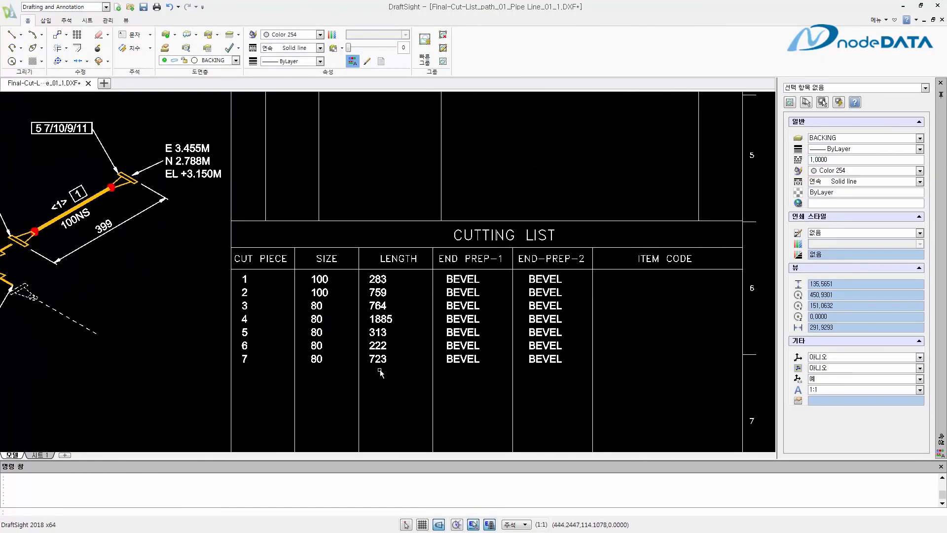
{"action": "scroll", "coordinate": [506, 347], "scroll_direction": "down", "scroll_amount": 5}
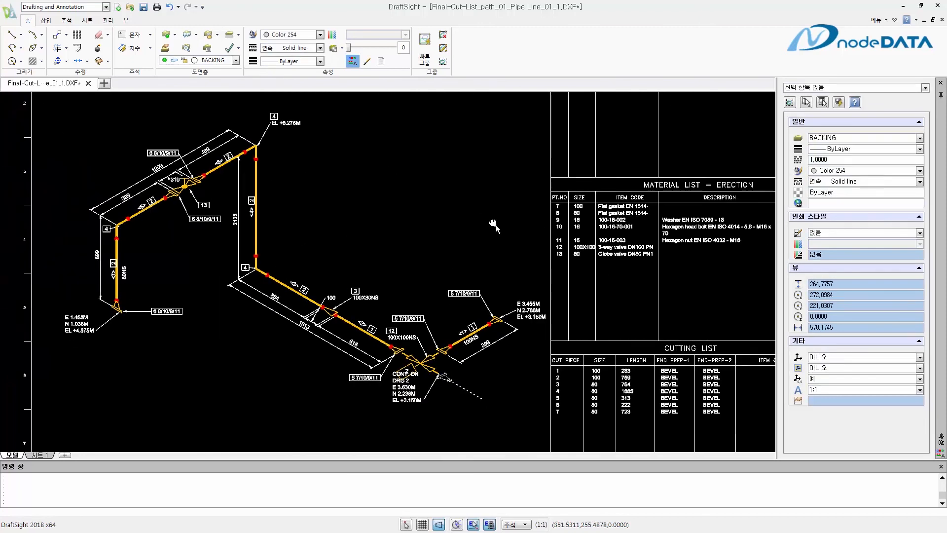